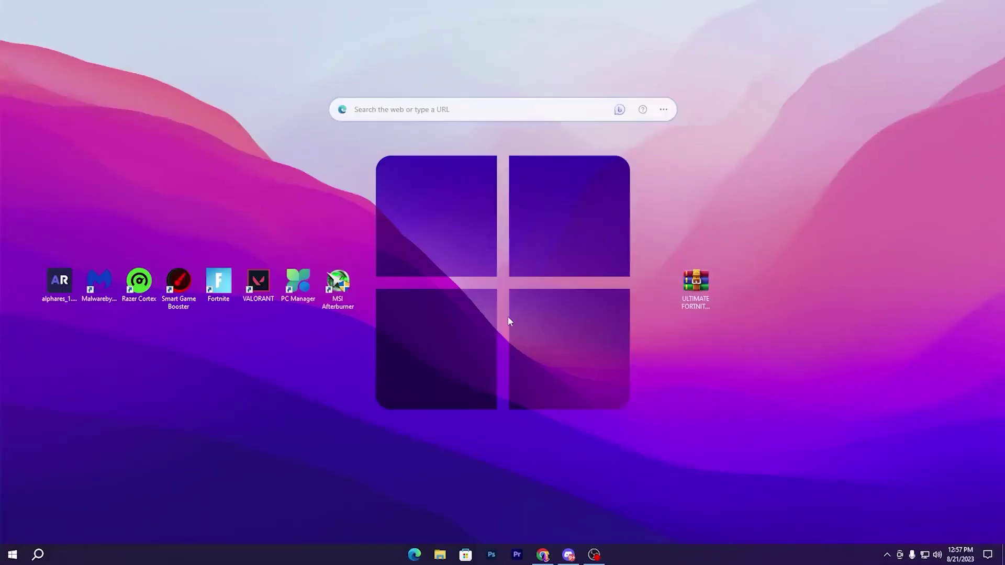
- Check the Intel UHD Graphics 770 details on Task Manager's Performance page
{"action": "right_click", "coordinate": [669, 558]}
{"action": "left_click", "coordinate": [699, 501]}
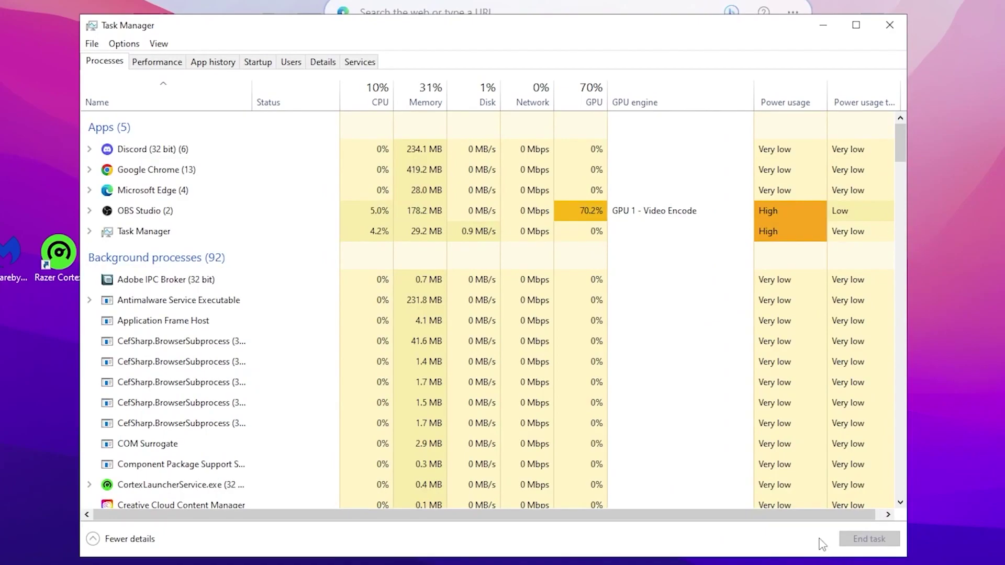
{"action": "left_click", "coordinate": [160, 64]}
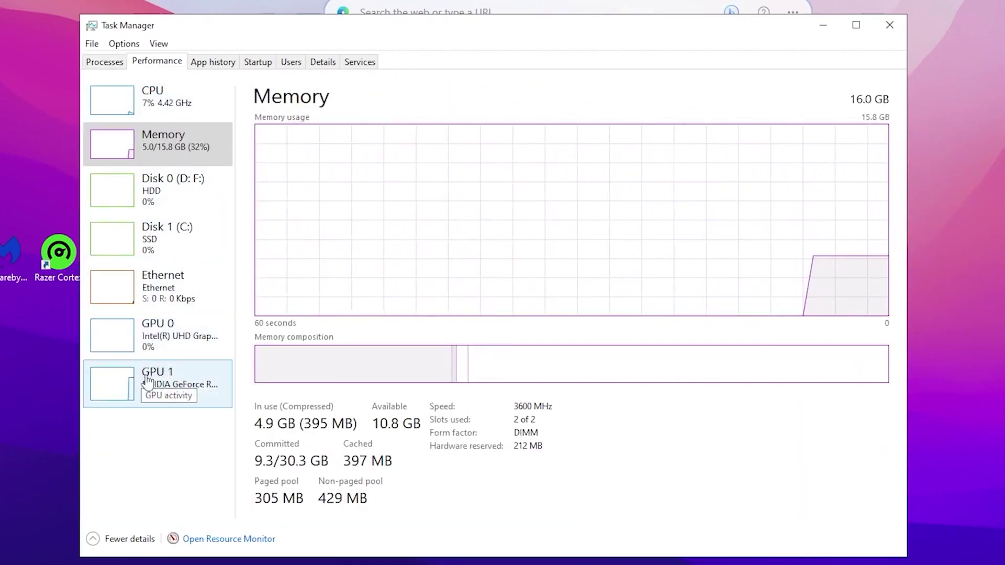
{"action": "left_click", "coordinate": [168, 339]}
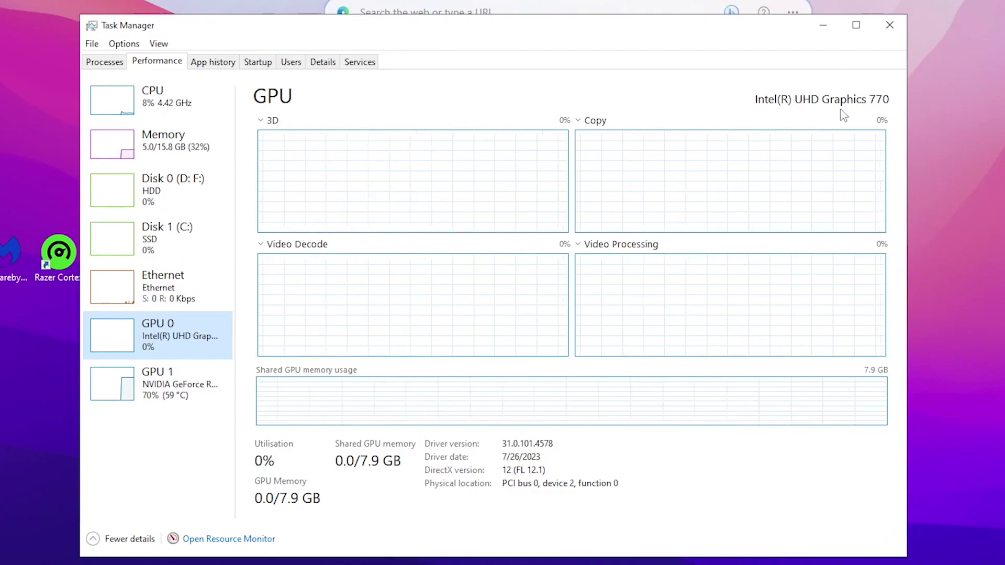
{"action": "left_click", "coordinate": [885, 33]}
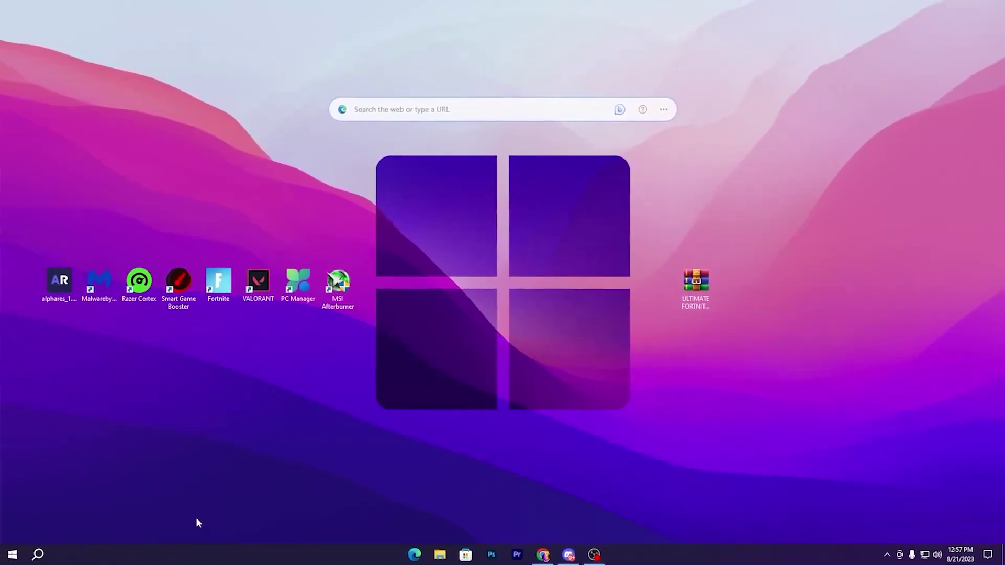
- Disable the Intel(R) UHD Graphics 770 display adapter in Device Manager
{"action": "left_click", "coordinate": [39, 555]}
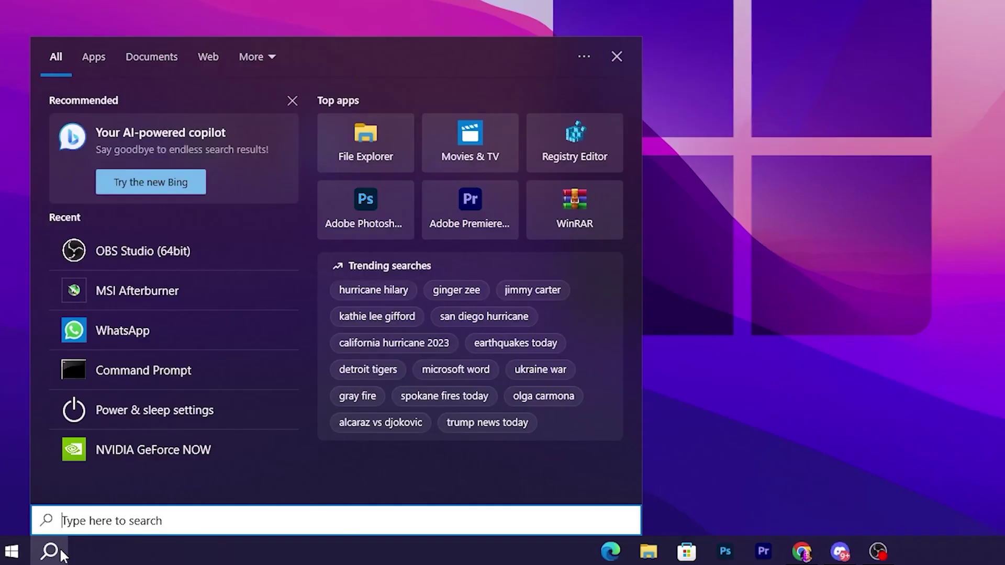
{"action": "type", "text": "DE"}
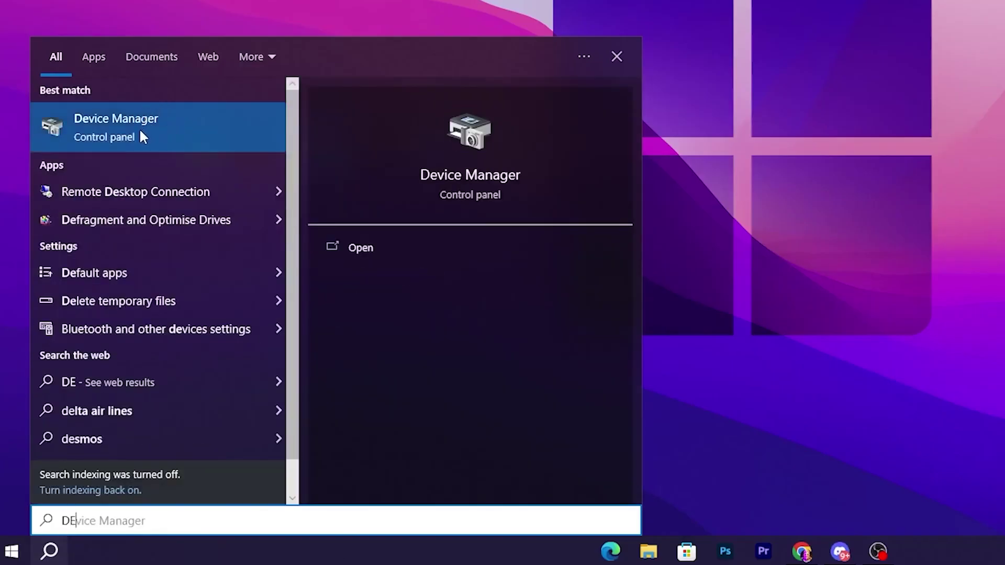
{"action": "left_click", "coordinate": [142, 135]}
{"action": "left_click", "coordinate": [229, 196]}
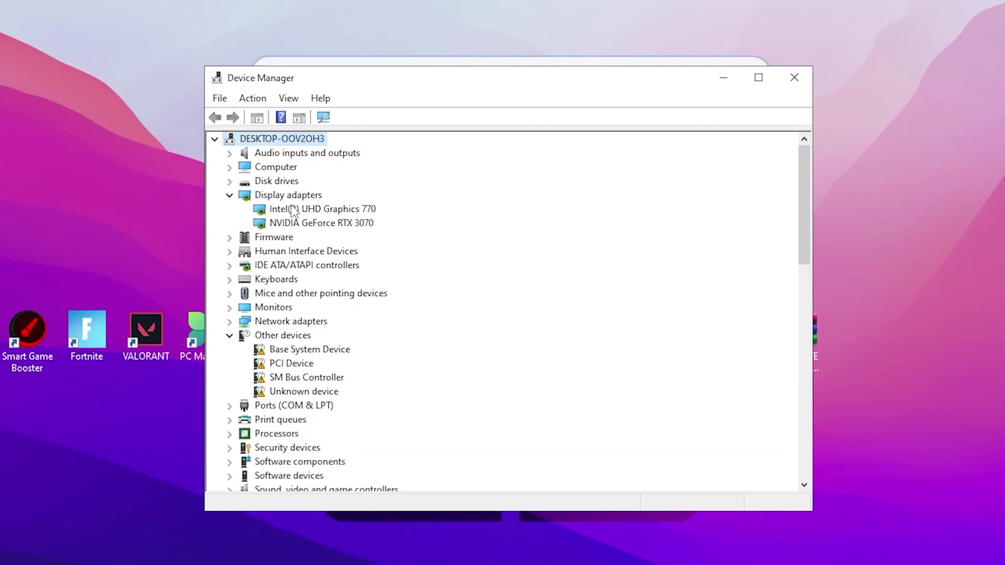
{"action": "left_click", "coordinate": [321, 212]}
{"action": "right_click", "coordinate": [320, 211]}
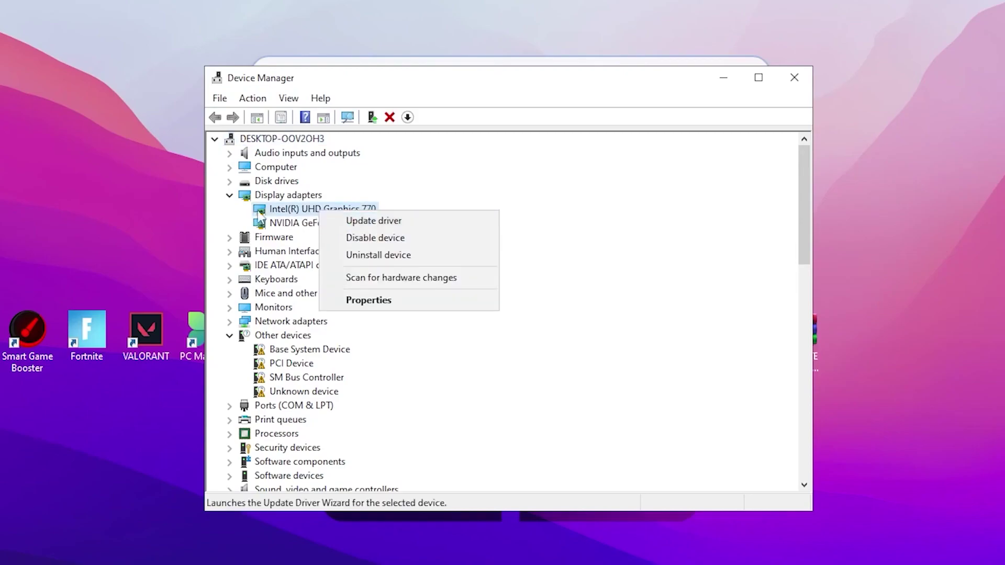
{"action": "left_click", "coordinate": [411, 242]}
{"action": "left_click", "coordinate": [548, 341]}
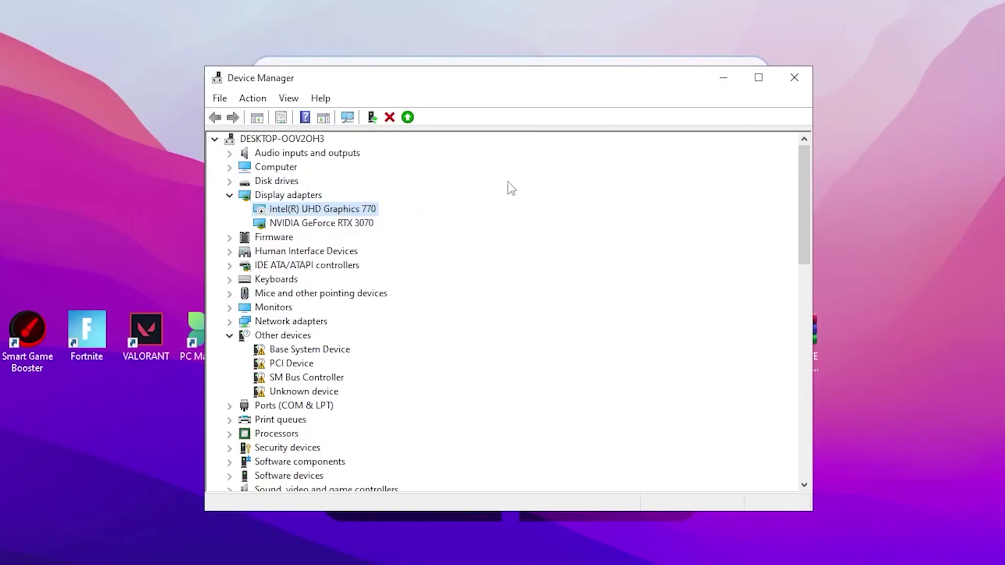
{"action": "left_click", "coordinate": [795, 78]}
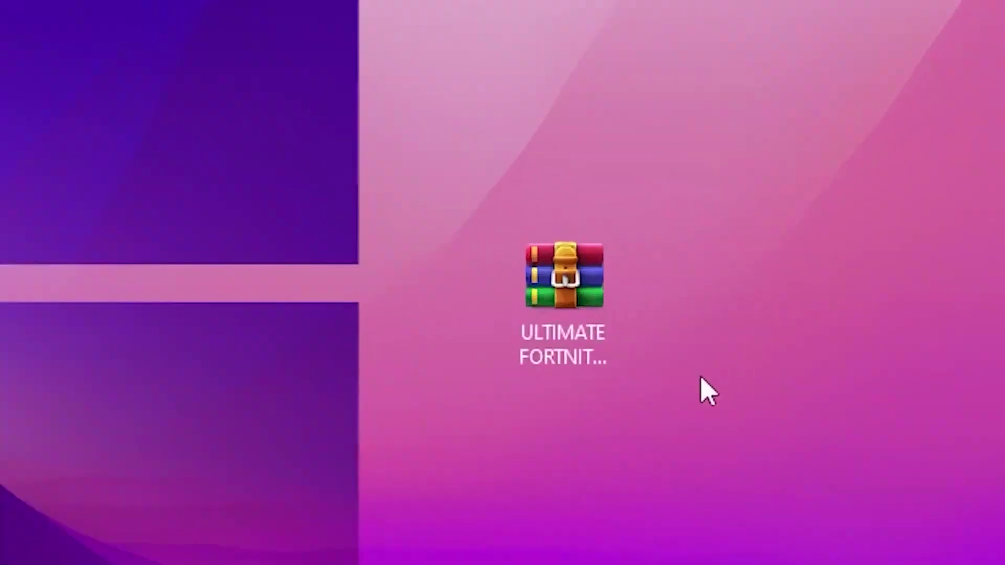
{"action": "left_click", "coordinate": [692, 280]}
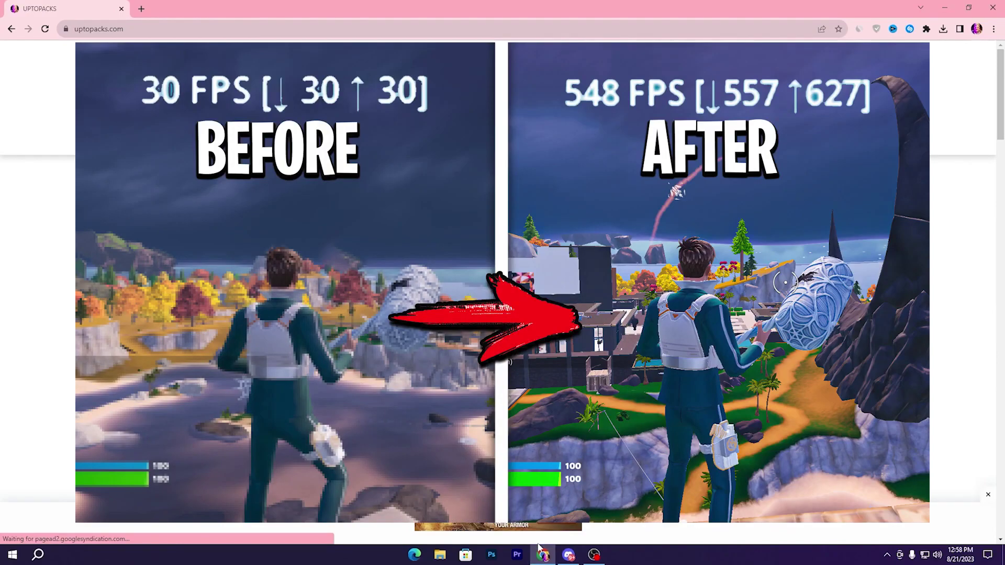
{"action": "left_click", "coordinate": [945, 8]}
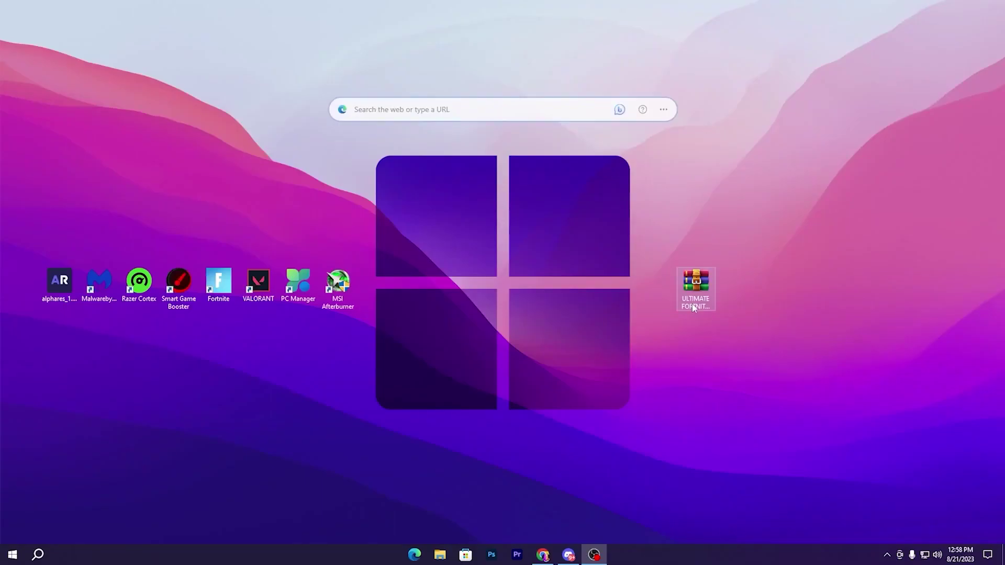
- Extract ULTIMATE FORTNITE FPS BOOST PACK.rar to the desktop and open the extracted folder
{"action": "right_click", "coordinate": [697, 284]}
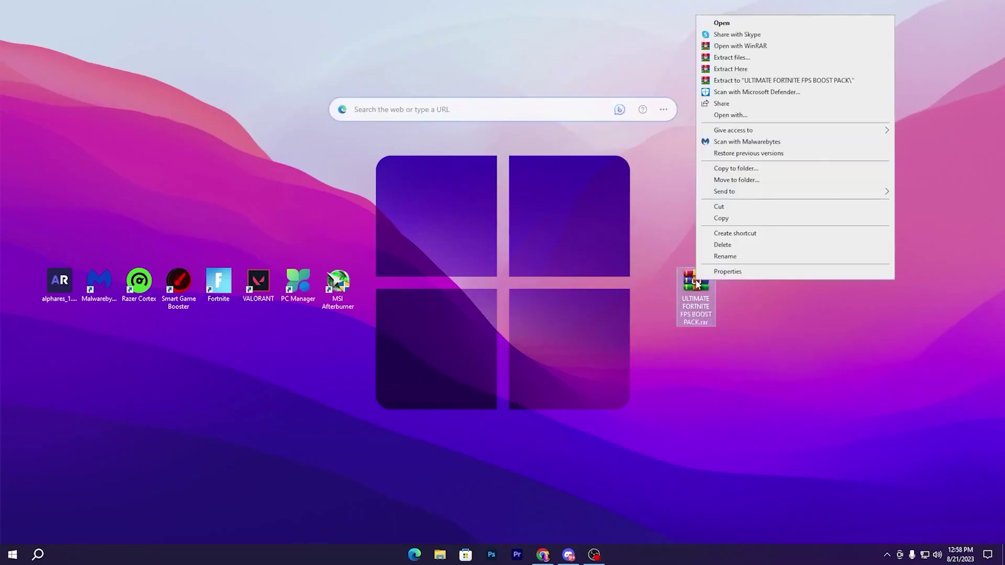
{"action": "left_click", "coordinate": [751, 72]}
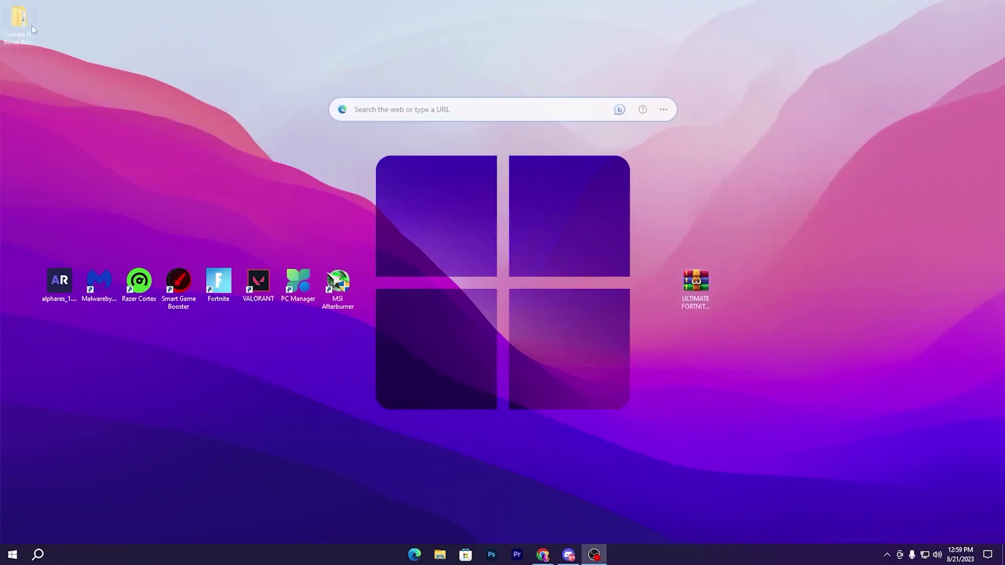
{"action": "left_click_drag", "start_coordinate": [32, 25], "coordinate": [749, 302]}
{"action": "double_click", "coordinate": [736, 285]}
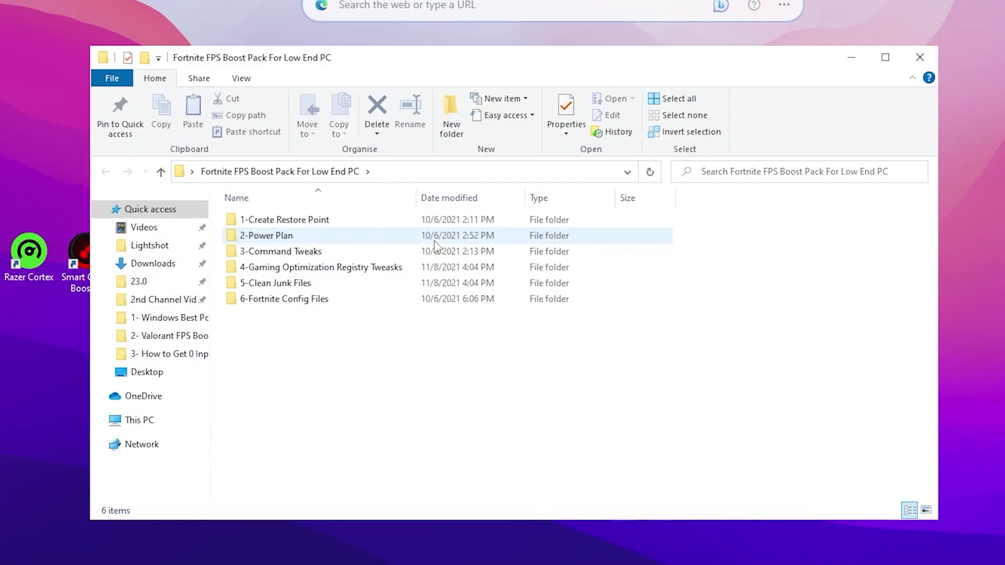
- Set Local Disk (C:) system protection maximum usage to 5%
{"action": "double_click", "coordinate": [262, 221]}
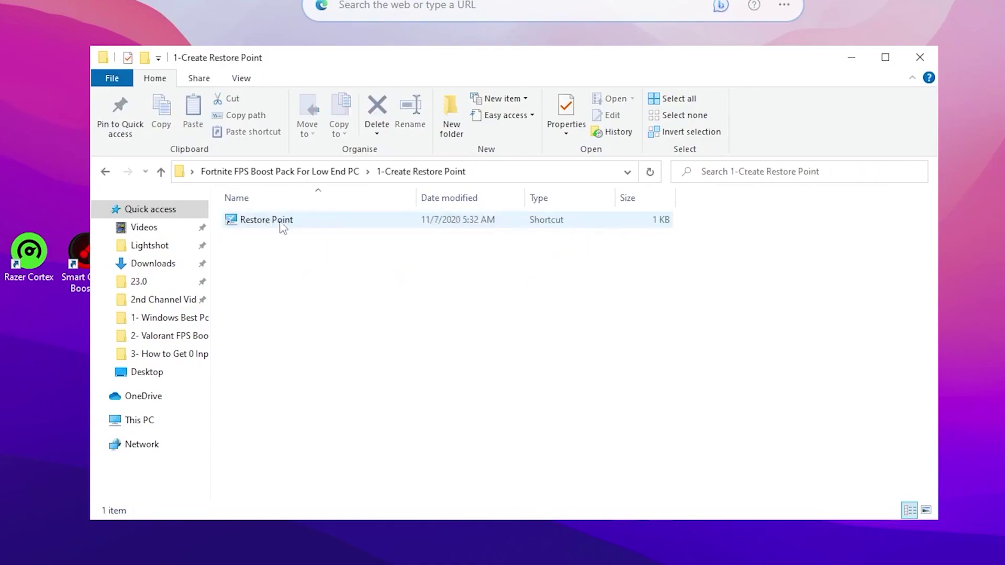
{"action": "double_click", "coordinate": [258, 220]}
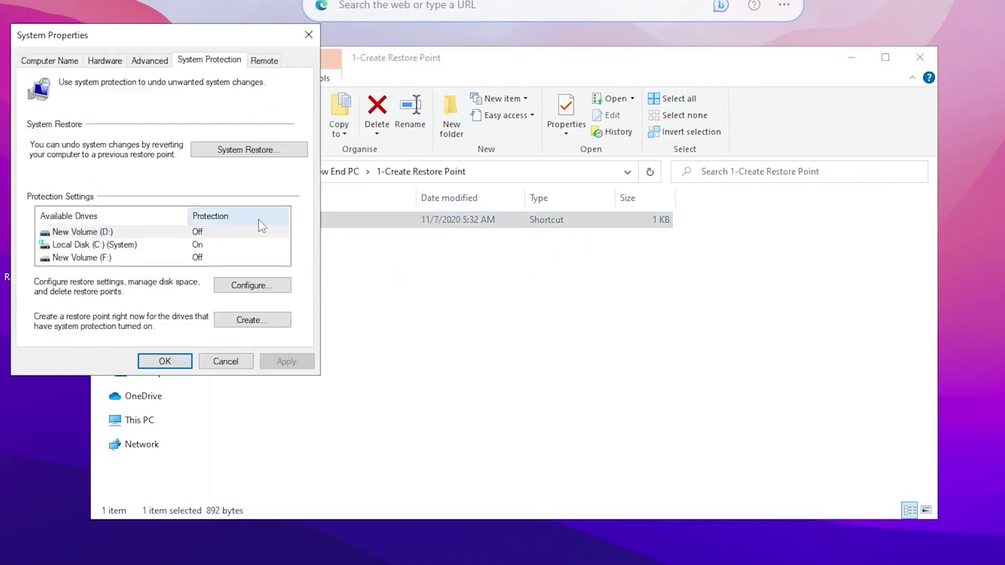
{"action": "left_click", "coordinate": [76, 247]}
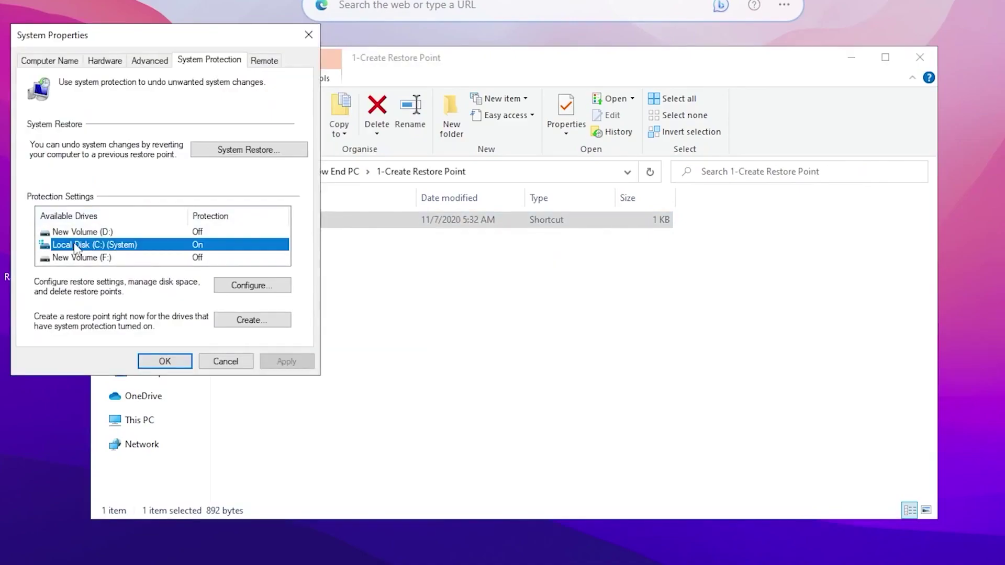
{"action": "left_click", "coordinate": [250, 290]}
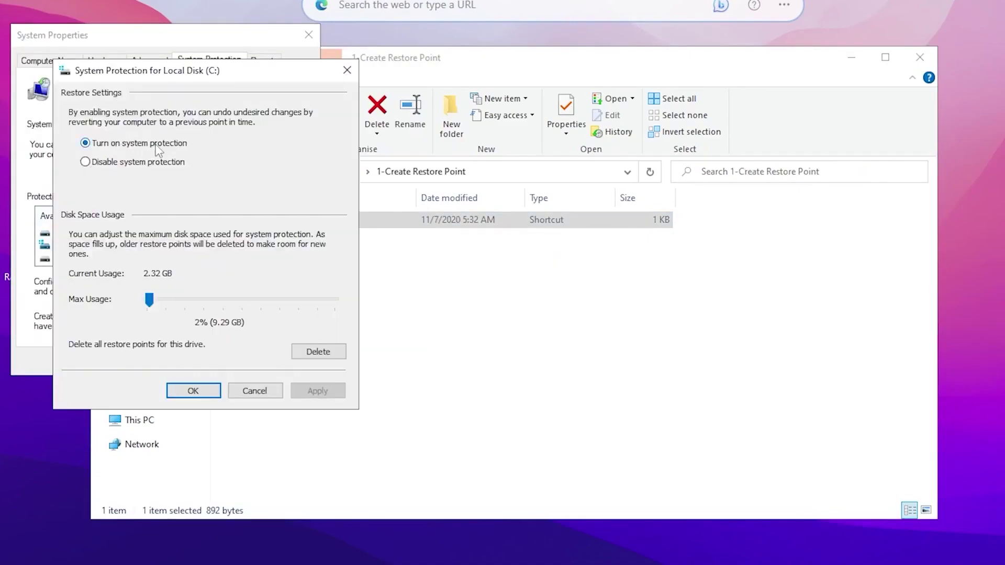
{"action": "left_click_drag", "start_coordinate": [150, 300], "coordinate": [154, 302]}
{"action": "left_click", "coordinate": [313, 390]}
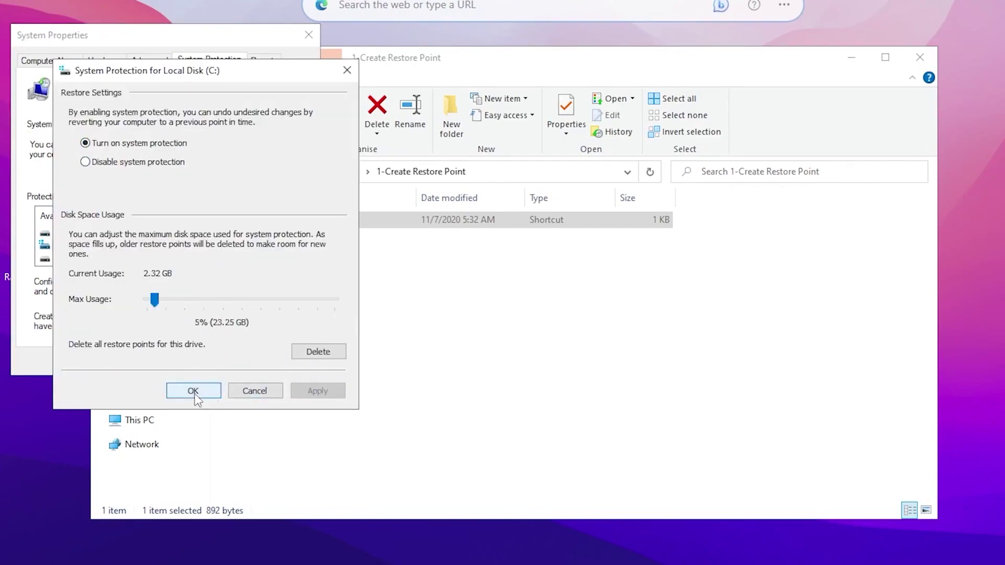
{"action": "left_click", "coordinate": [195, 390]}
- Create a restore point named RIPEX and return to the boost pack folder
{"action": "left_click", "coordinate": [242, 323]}
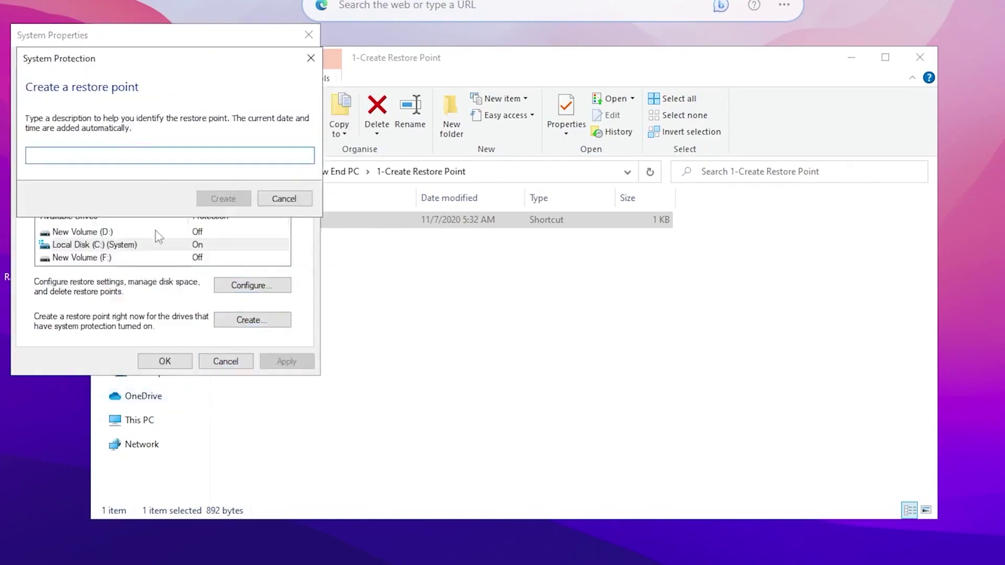
{"action": "type", "text": "RIPEX"}
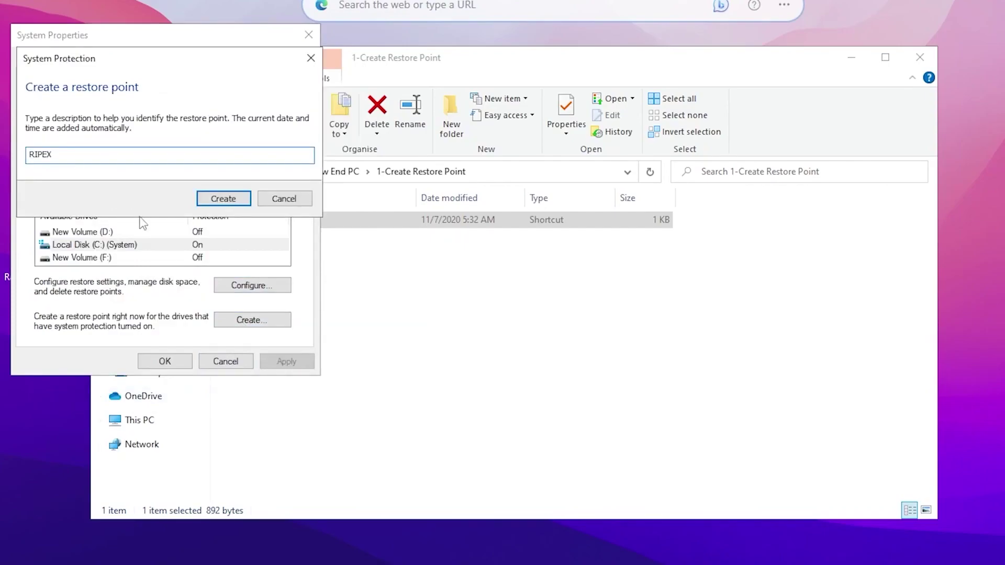
{"action": "left_click", "coordinate": [236, 200]}
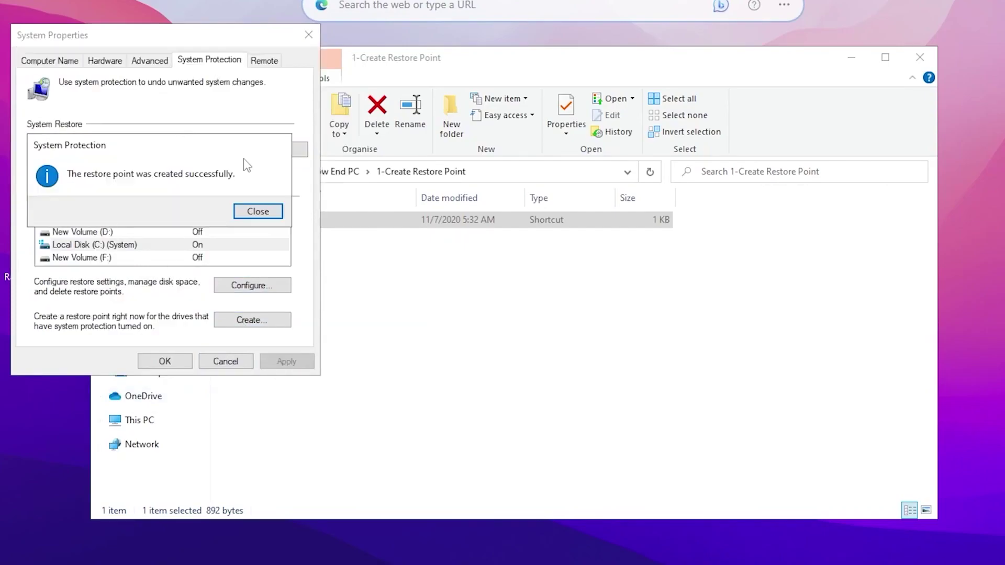
{"action": "left_click", "coordinate": [258, 211]}
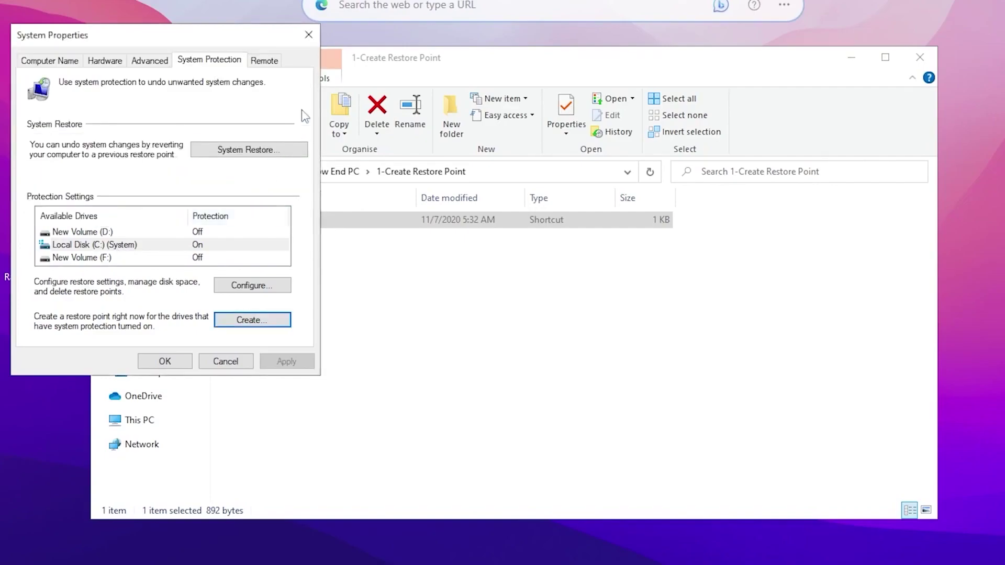
{"action": "left_click", "coordinate": [309, 34]}
{"action": "key", "text": "alt+Up"}
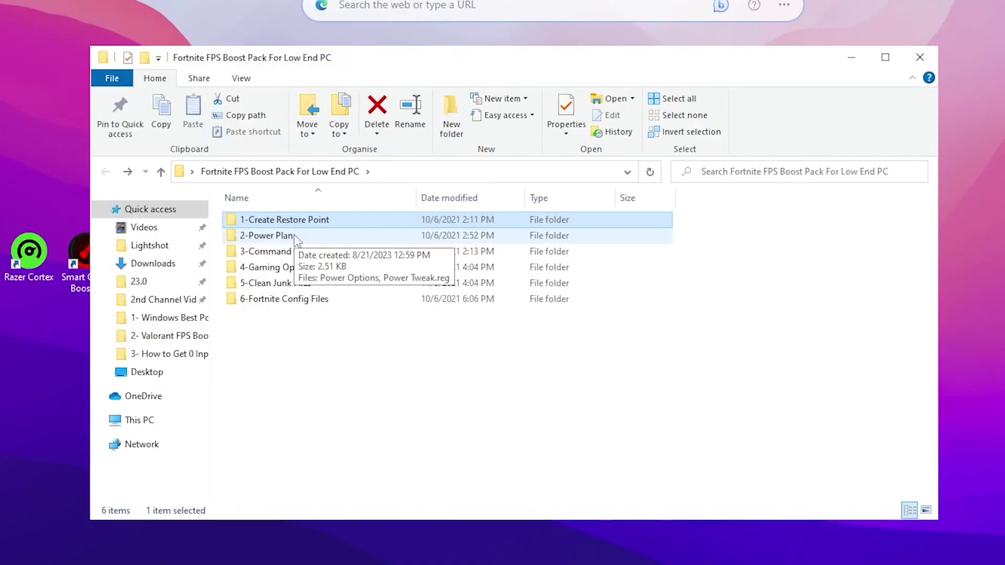
- Merge Power Tweak.reg from the 2-Power Plan folder into the registry
{"action": "double_click", "coordinate": [296, 236]}
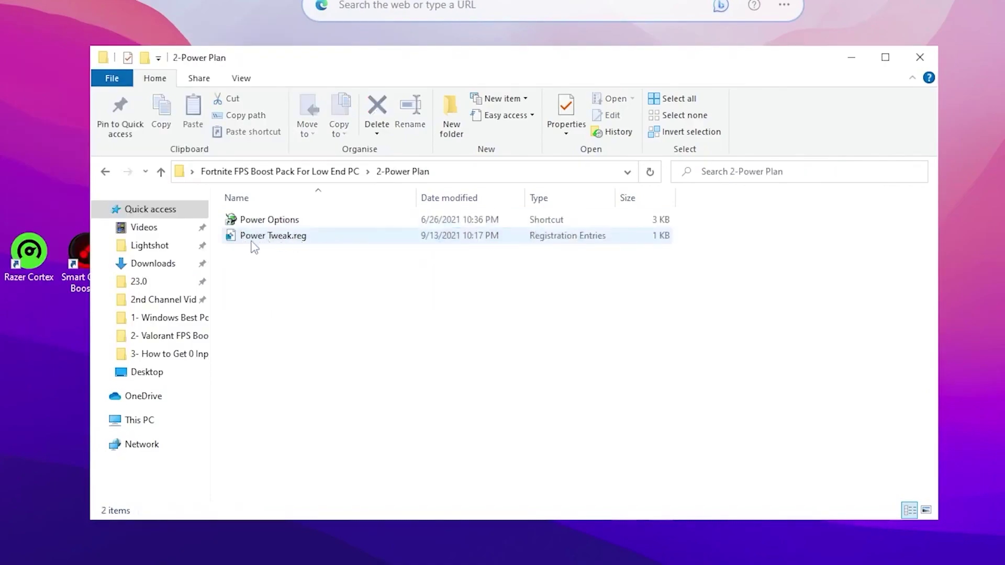
{"action": "double_click", "coordinate": [298, 237]}
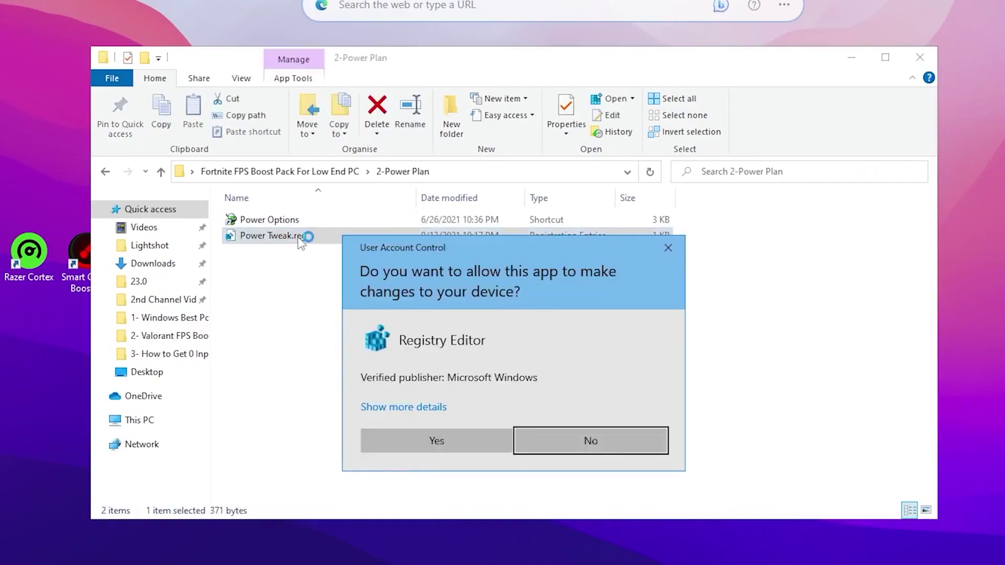
{"action": "left_click", "coordinate": [440, 445]}
{"action": "left_click", "coordinate": [666, 270]}
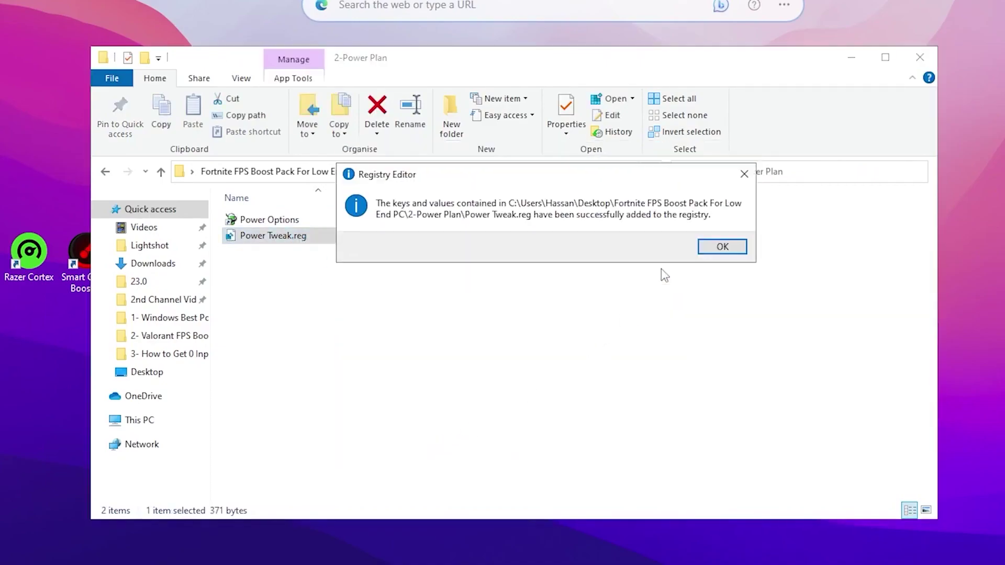
{"action": "left_click", "coordinate": [721, 247]}
- Select the Bitsum Highest Performance power plan and go back to the boost pack folder
{"action": "double_click", "coordinate": [258, 224]}
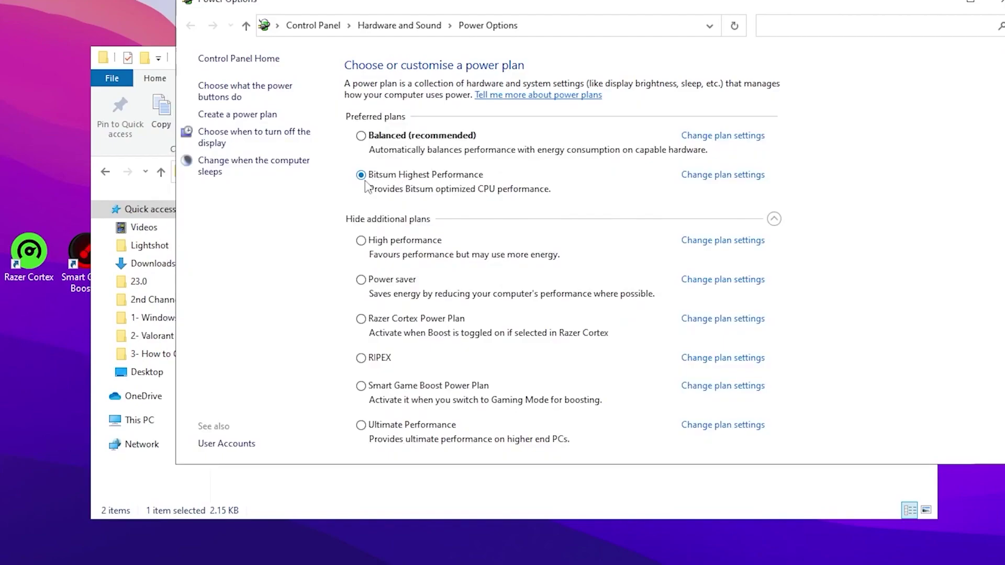
{"action": "left_click", "coordinate": [997, 3]}
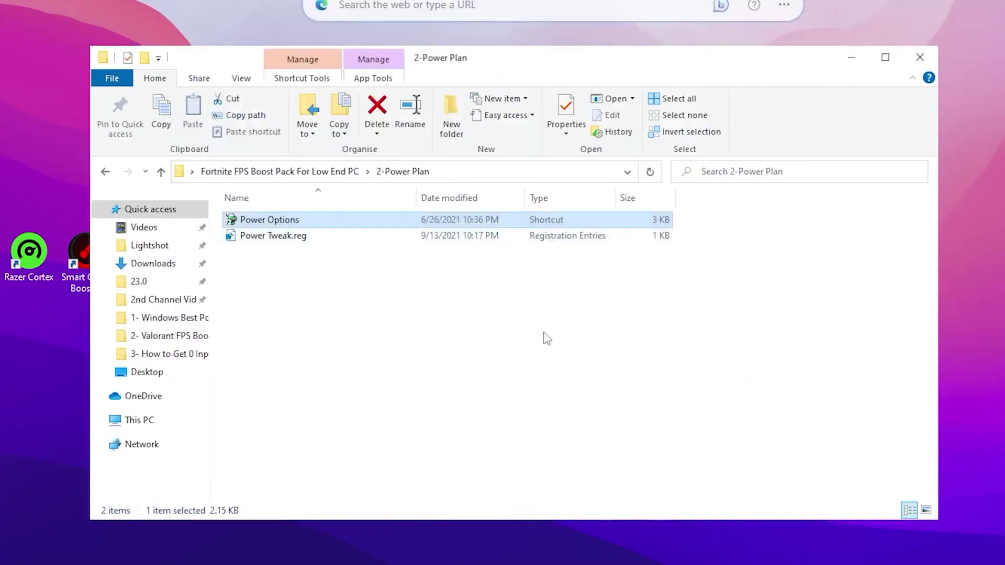
{"action": "key", "text": "alt+Left"}
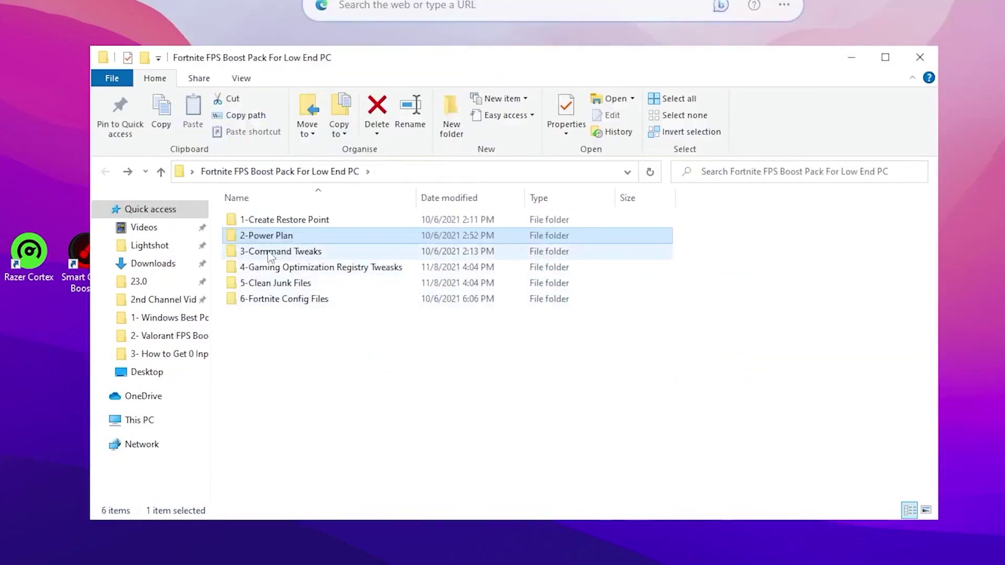
- Open the 3-Command Tweaks folder, then switch Windows Security real-time protection off
{"action": "double_click", "coordinate": [283, 254]}
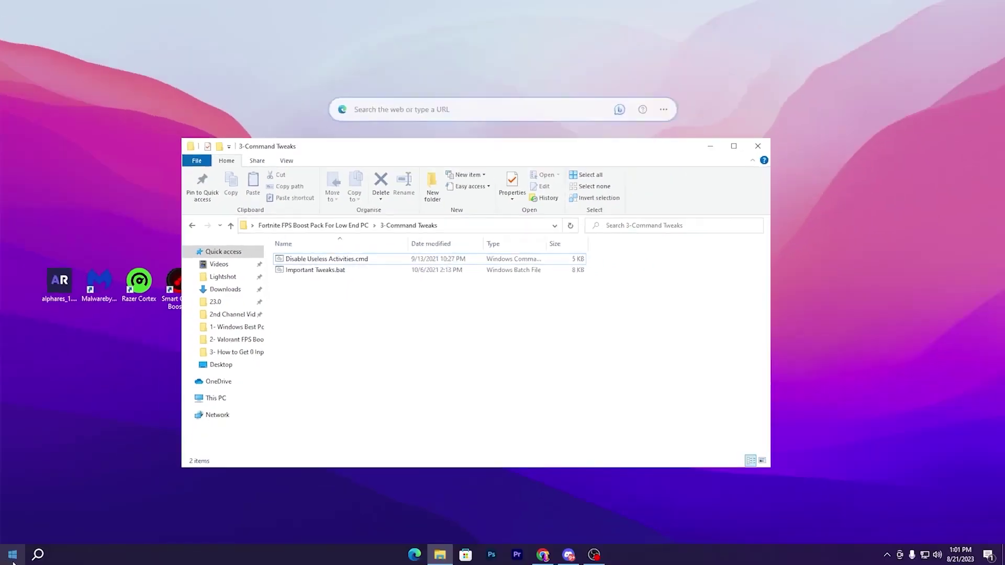
{"action": "left_click", "coordinate": [11, 554]}
{"action": "left_click", "coordinate": [13, 506]}
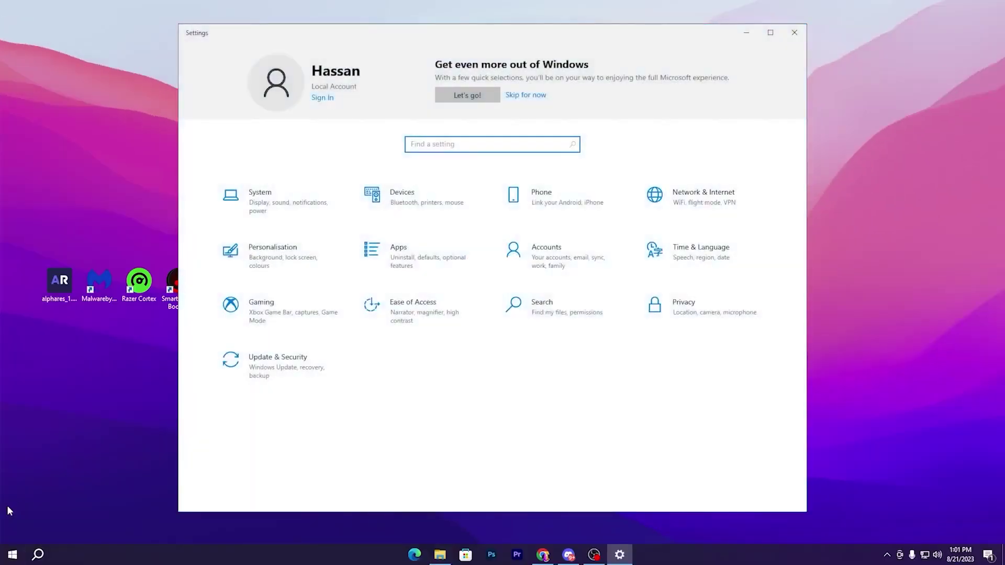
{"action": "left_click", "coordinate": [285, 369]}
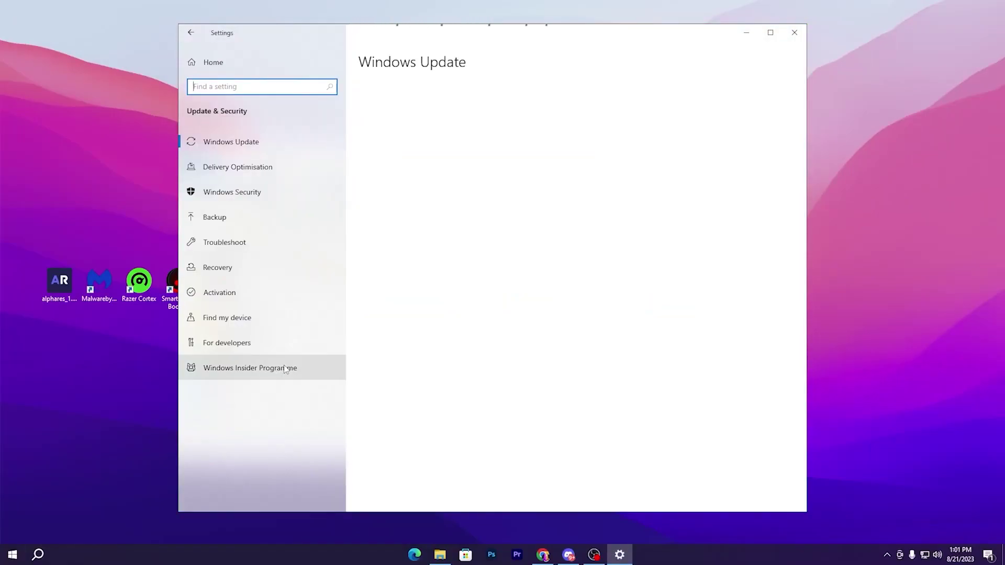
{"action": "left_click", "coordinate": [232, 193]}
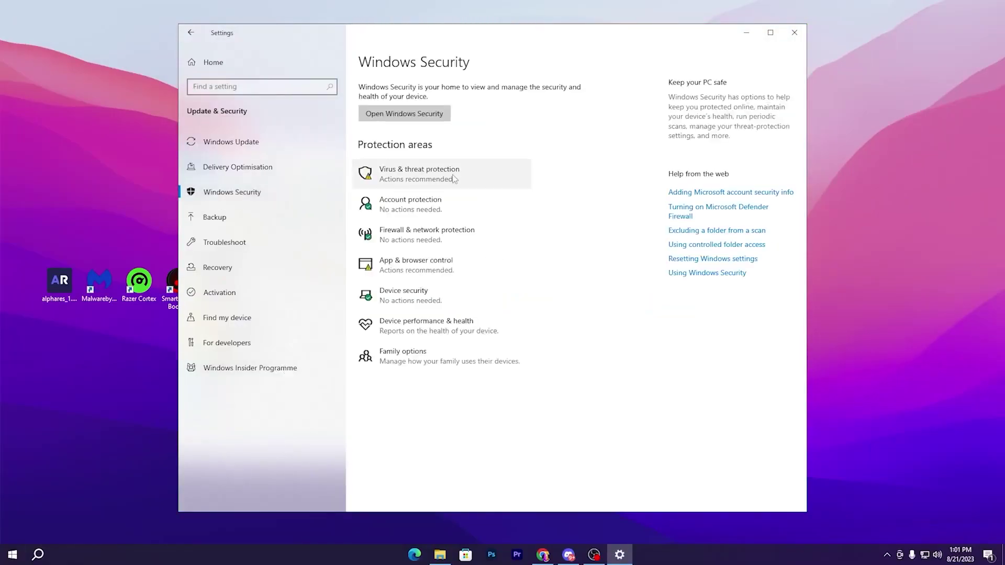
{"action": "left_click", "coordinate": [442, 175]}
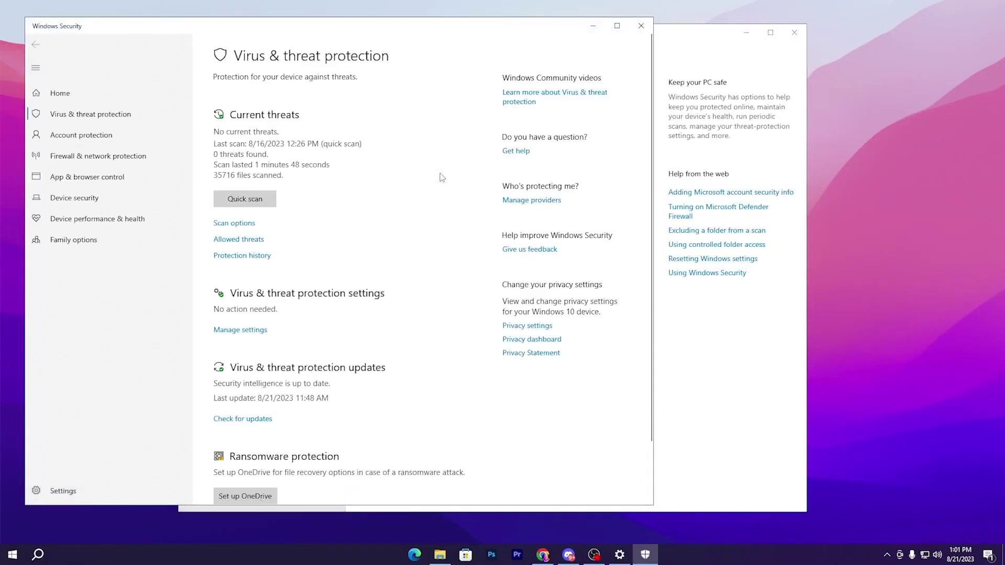
{"action": "left_click", "coordinate": [231, 330]}
{"action": "left_click", "coordinate": [227, 183]}
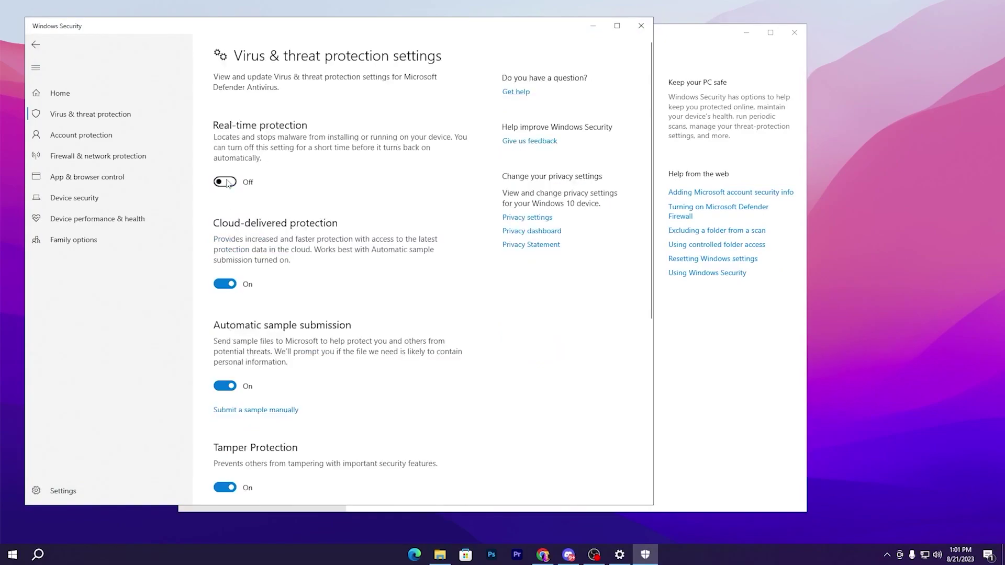
{"action": "left_click", "coordinate": [455, 350]}
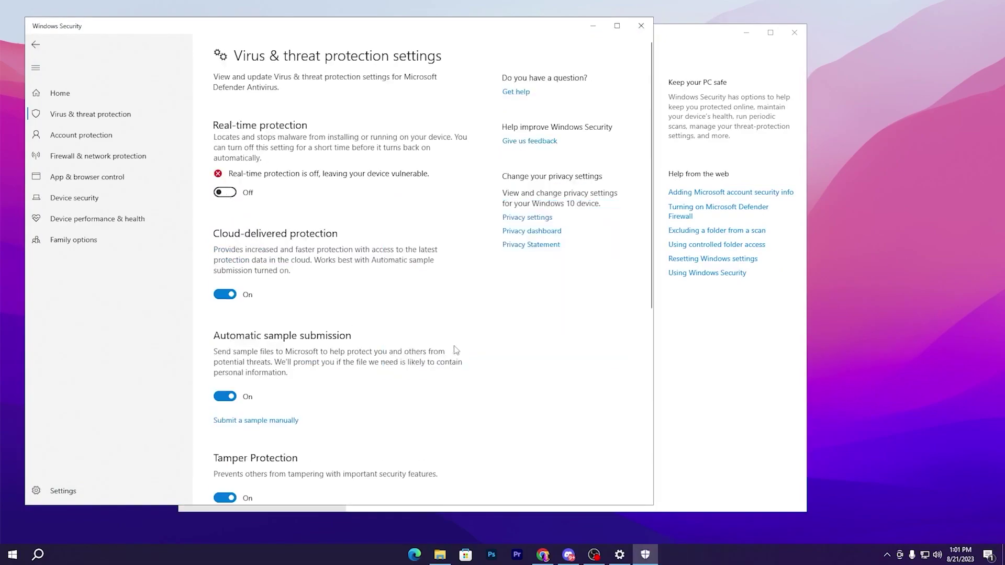
{"action": "left_click", "coordinate": [590, 29]}
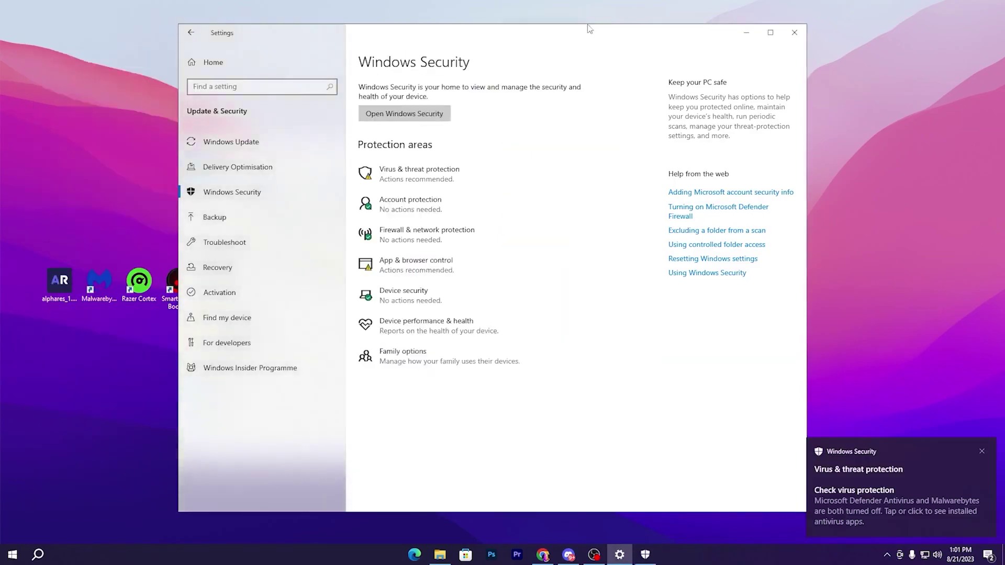
- Run Disable Useless Activities.cmd and Important Tweaks.bat as administrator, then go back
{"action": "left_click", "coordinate": [792, 37]}
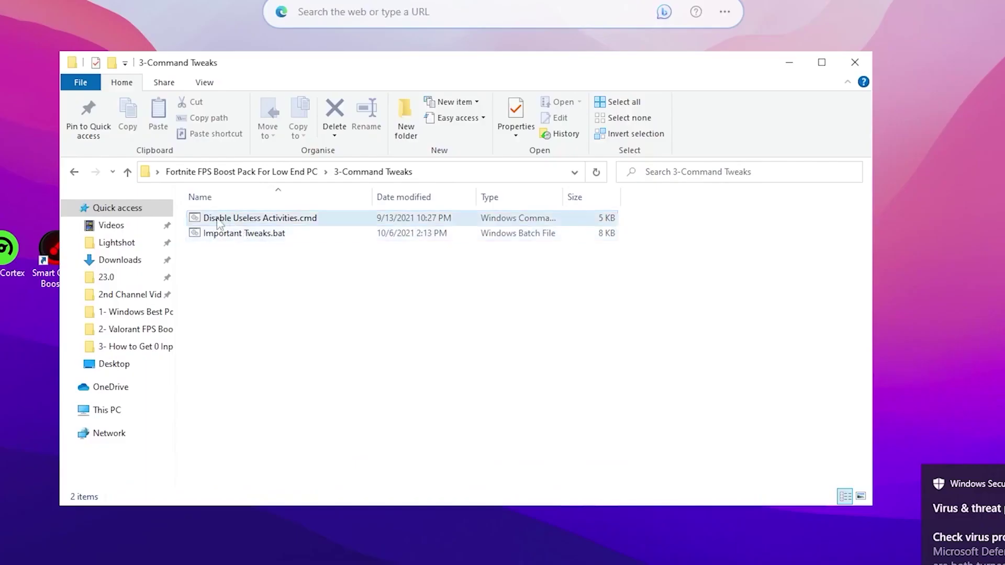
{"action": "right_click", "coordinate": [249, 215]}
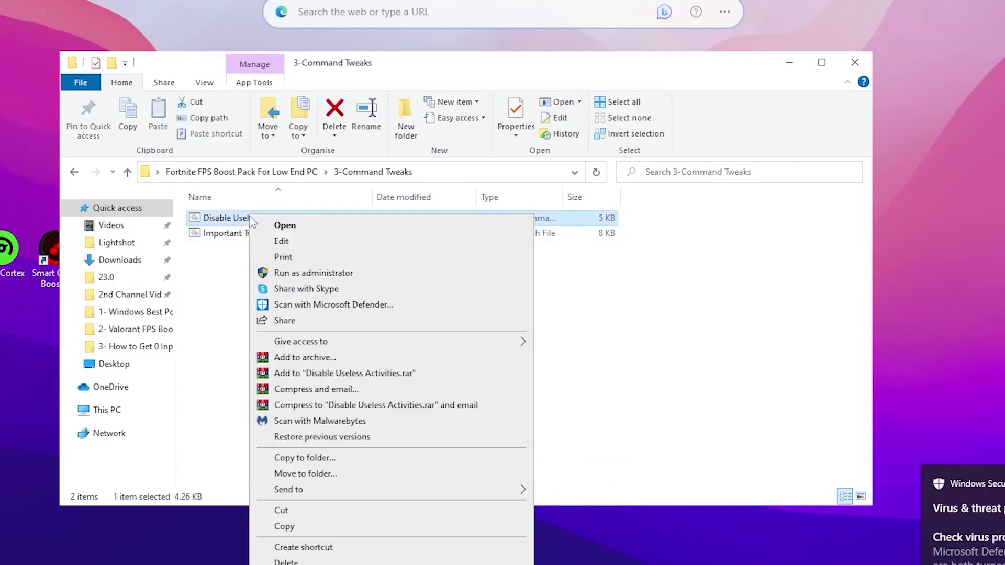
{"action": "left_click", "coordinate": [313, 273]}
{"action": "left_click", "coordinate": [408, 437]}
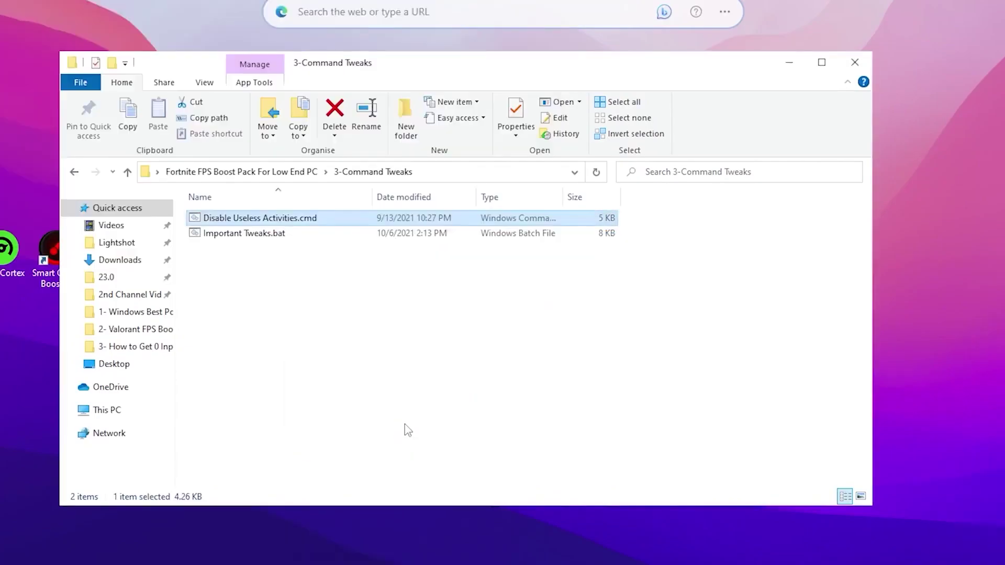
{"action": "right_click", "coordinate": [231, 236]}
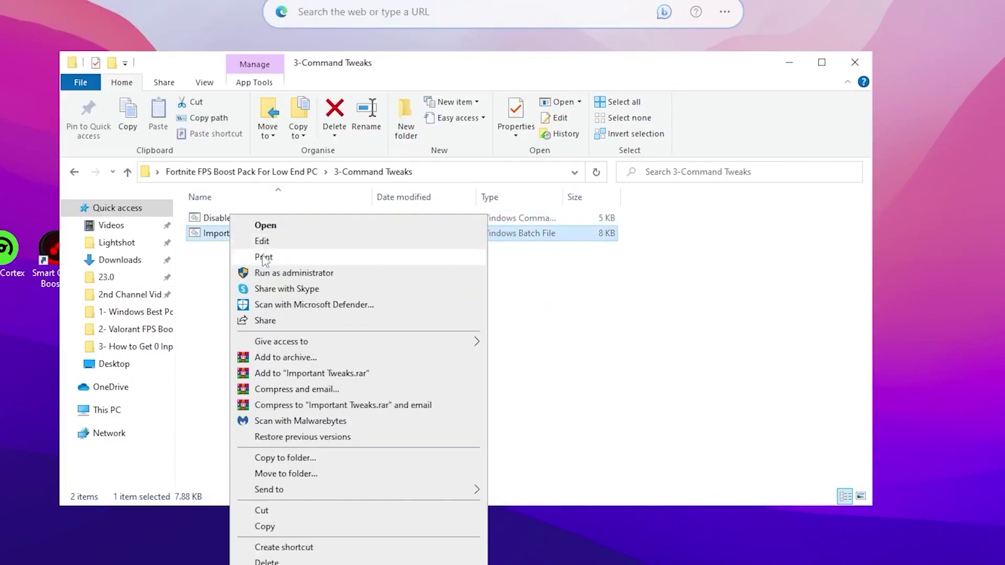
{"action": "left_click", "coordinate": [277, 273]}
{"action": "left_click", "coordinate": [397, 438]}
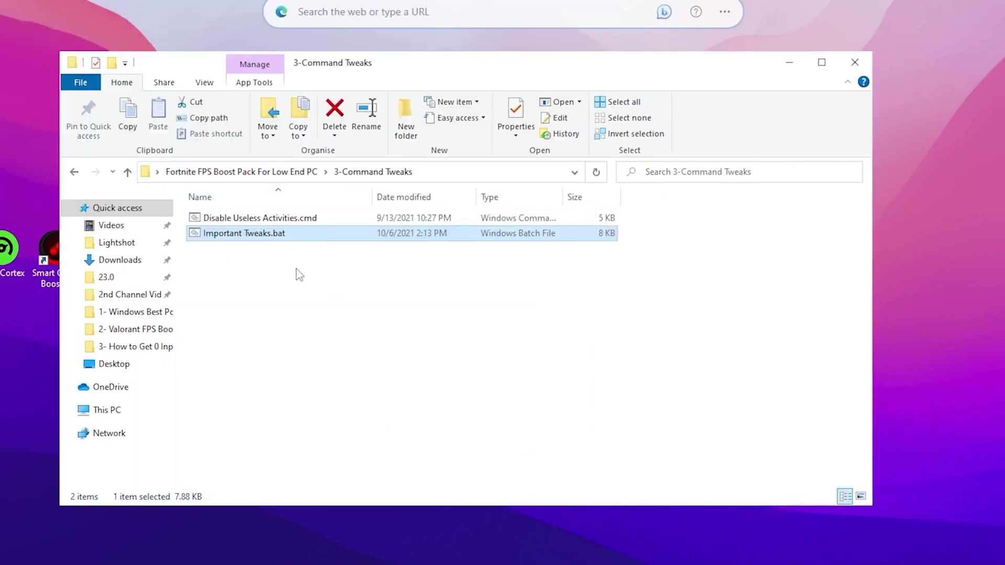
{"action": "key", "text": "BackSpace"}
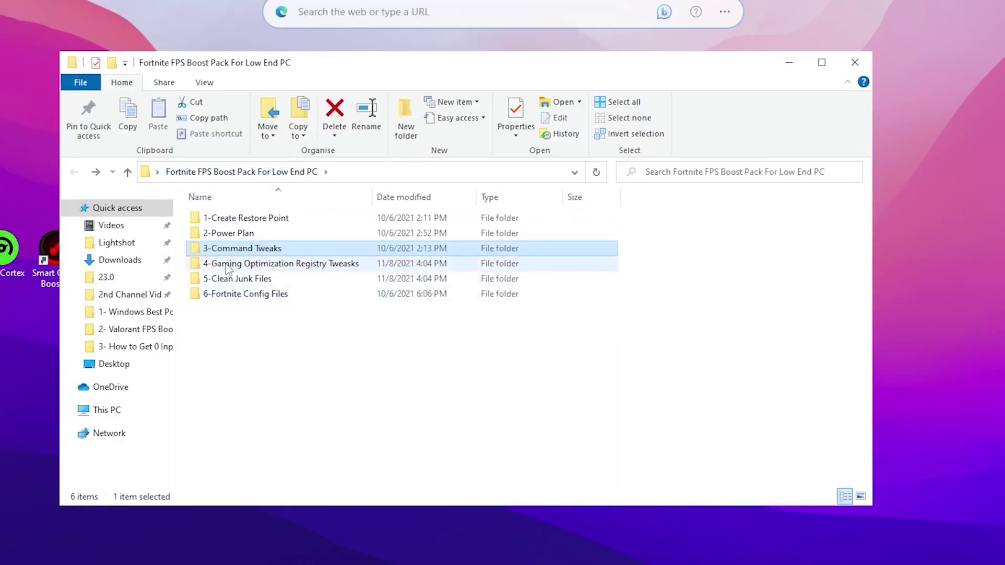
- Merge Disable Driver Searching.reg from 4-Gaming Optimization Registry Tweaks, then return to the boost pack
{"action": "double_click", "coordinate": [330, 264]}
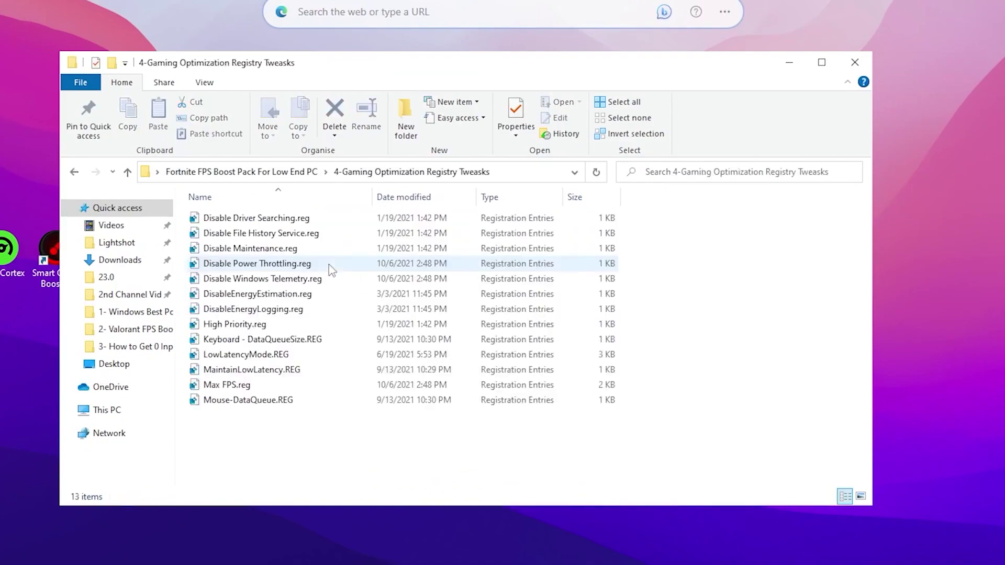
{"action": "double_click", "coordinate": [240, 220]}
{"action": "left_click", "coordinate": [404, 438]}
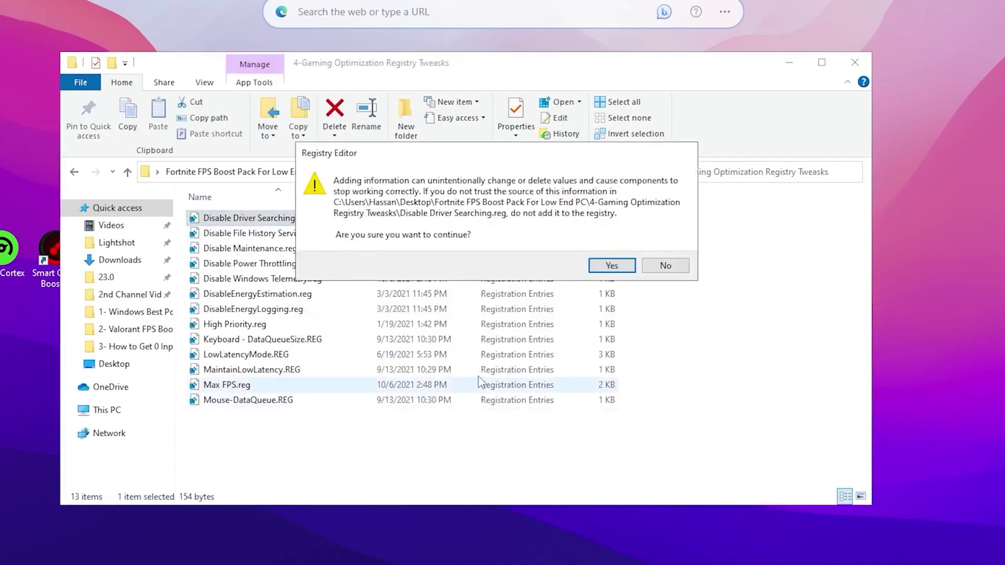
{"action": "left_click", "coordinate": [608, 265]}
{"action": "left_click", "coordinate": [670, 250]}
{"action": "left_click_drag", "start_coordinate": [695, 222], "coordinate": [286, 452]}
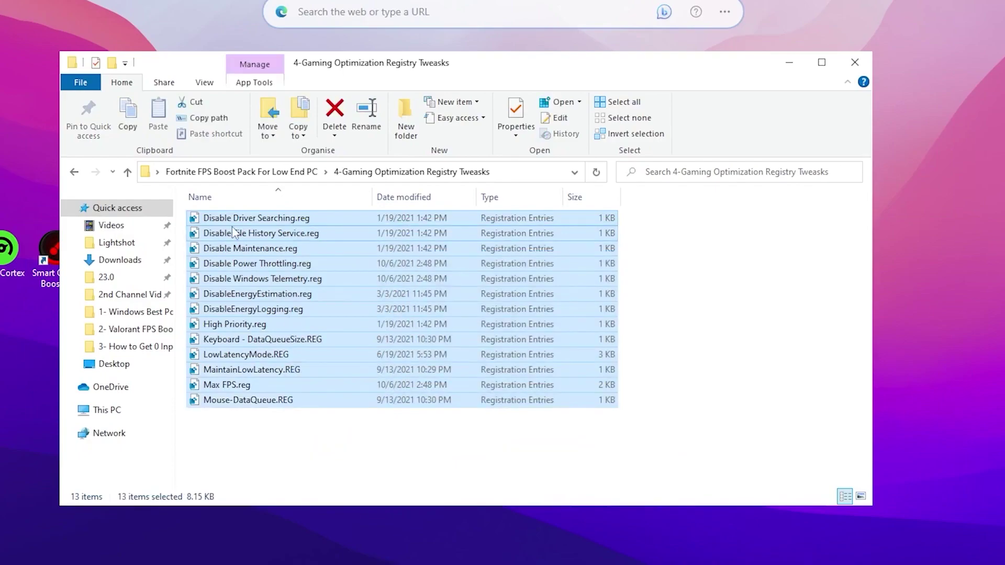
{"action": "left_click", "coordinate": [311, 452]}
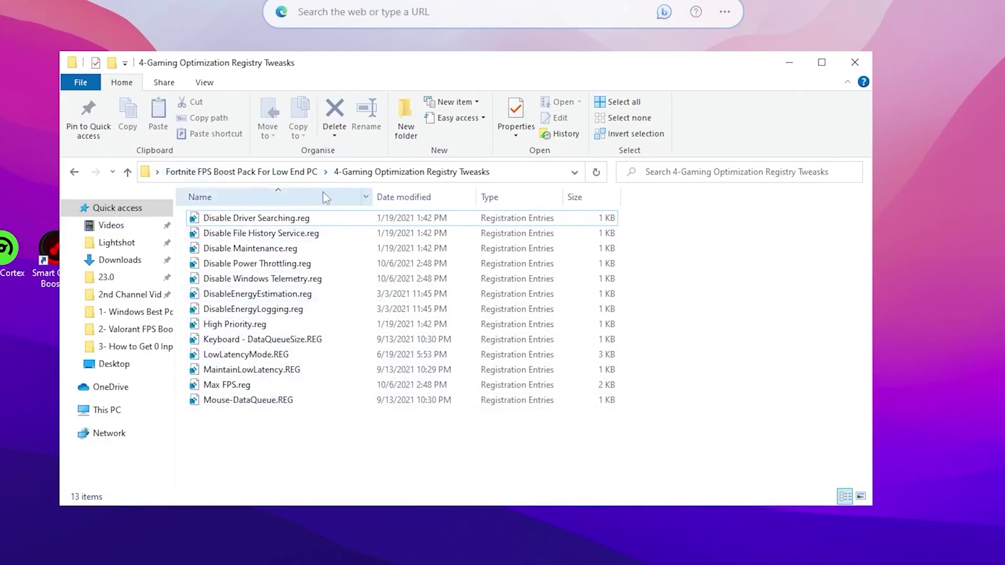
{"action": "left_click", "coordinate": [238, 173]}
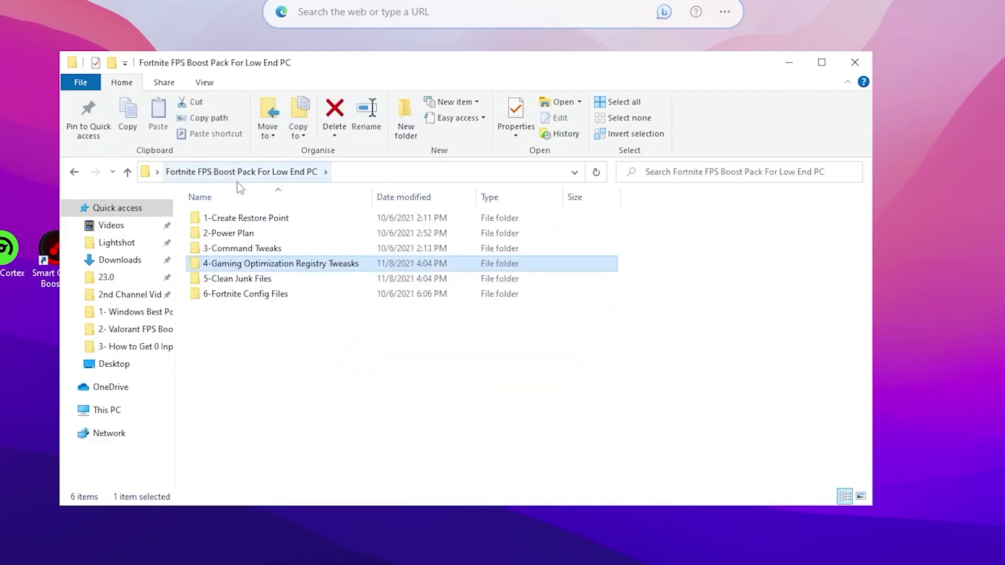
{"action": "double_click", "coordinate": [258, 279]}
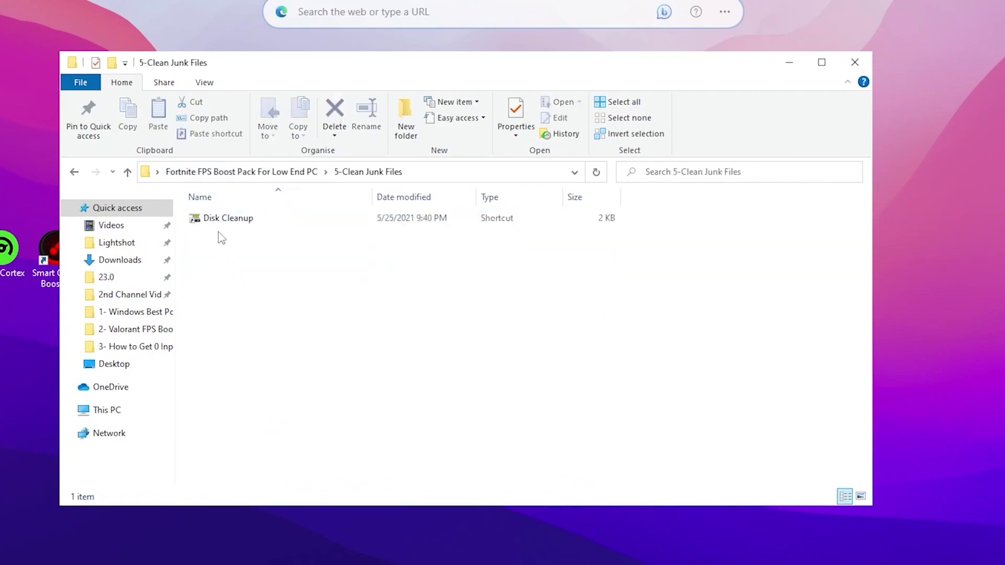
{"action": "double_click", "coordinate": [239, 219]}
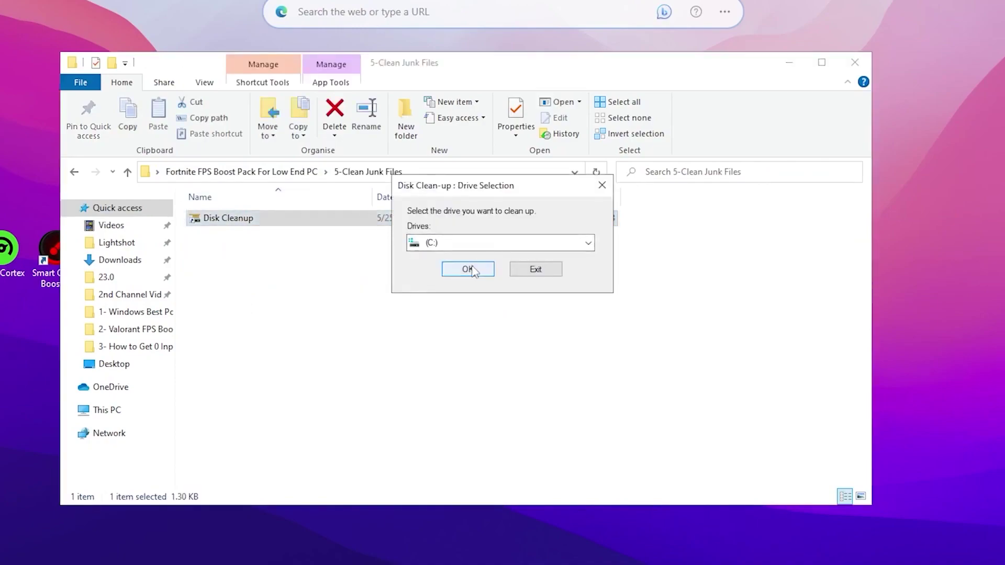
{"action": "left_click", "coordinate": [469, 269]}
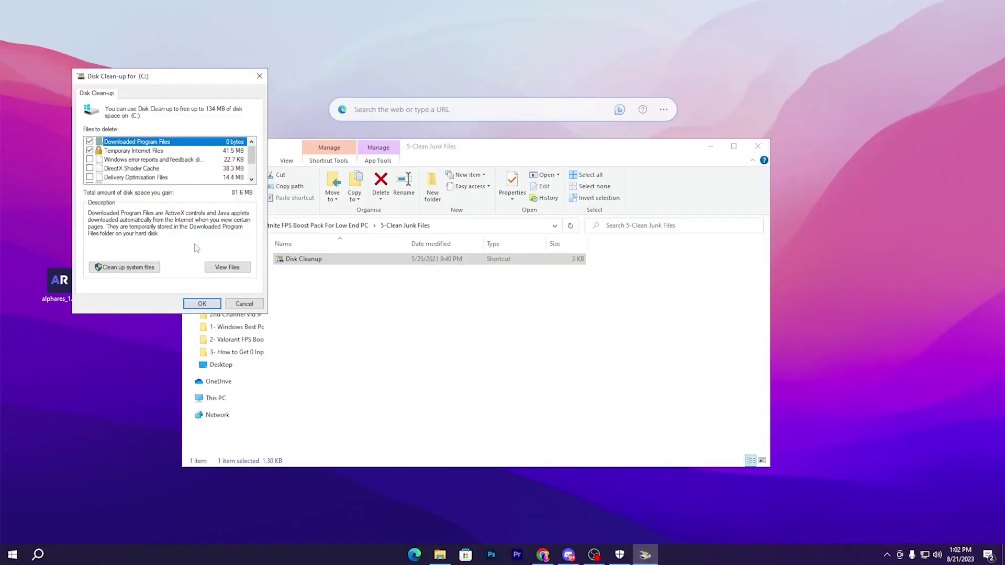
{"action": "left_click", "coordinate": [126, 269]}
{"action": "left_click", "coordinate": [482, 301]}
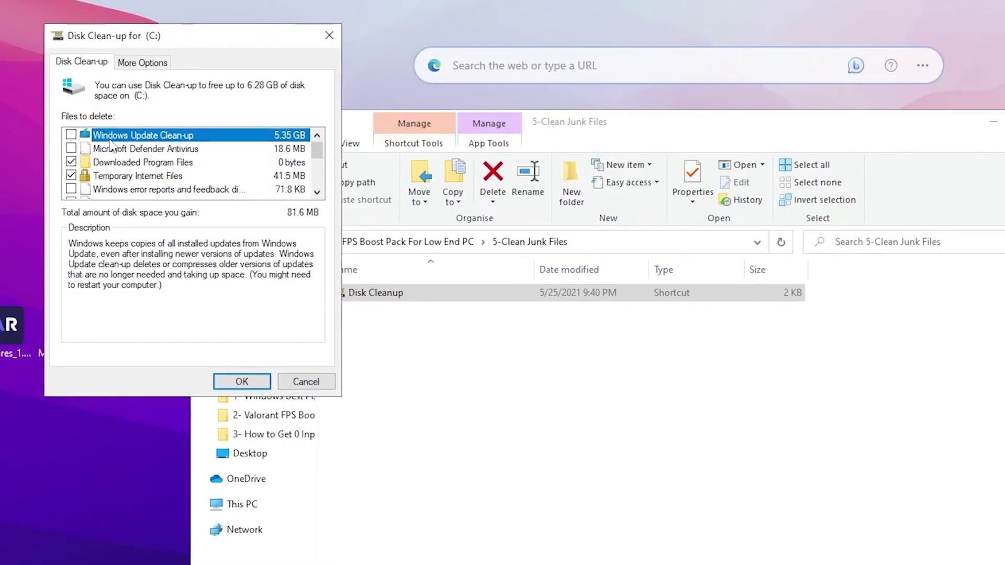
{"action": "left_click", "coordinate": [71, 135]}
{"action": "scroll", "coordinate": [162, 160], "scroll_direction": "down", "scroll_amount": 1}
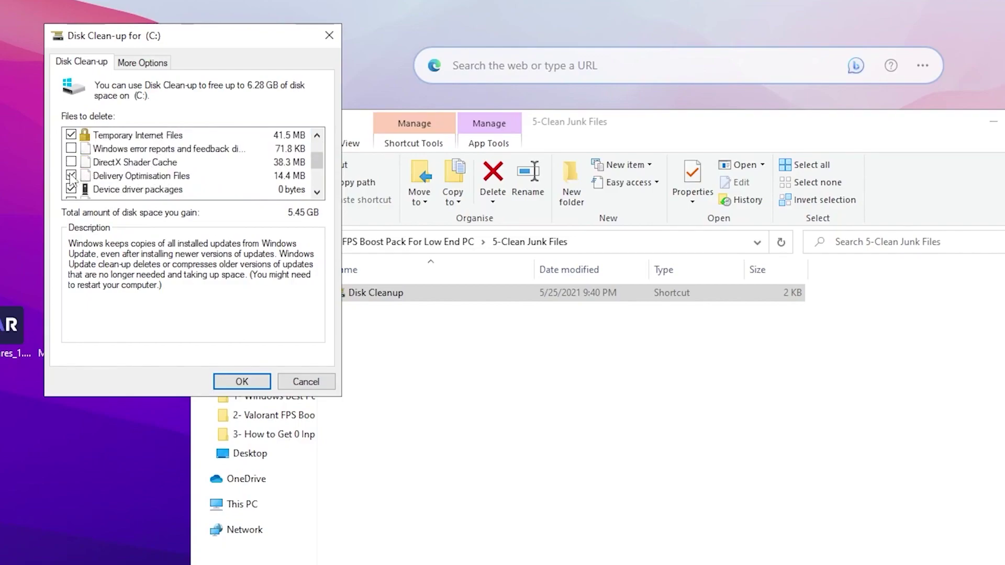
{"action": "left_click", "coordinate": [72, 177]}
{"action": "scroll", "coordinate": [205, 163], "scroll_direction": "down", "scroll_amount": 1}
{"action": "scroll", "coordinate": [206, 162], "scroll_direction": "down", "scroll_amount": 1}
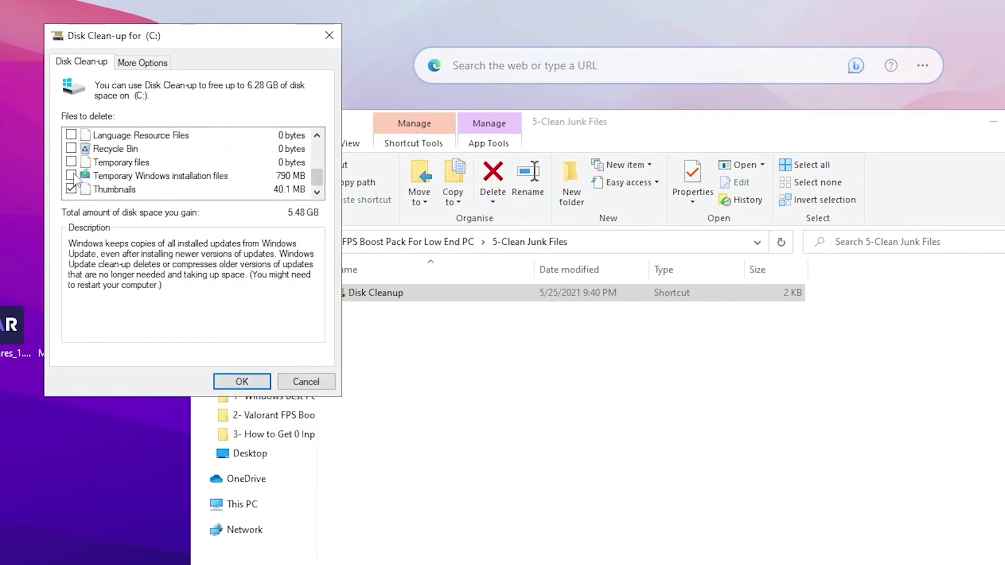
{"action": "left_click", "coordinate": [73, 176]}
{"action": "left_click", "coordinate": [242, 381]}
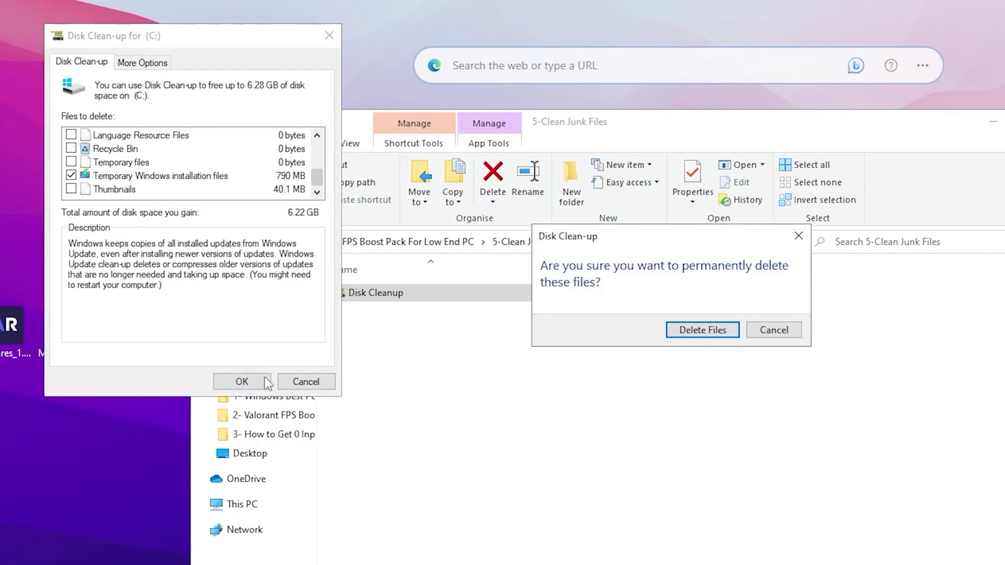
{"action": "left_click", "coordinate": [702, 330]}
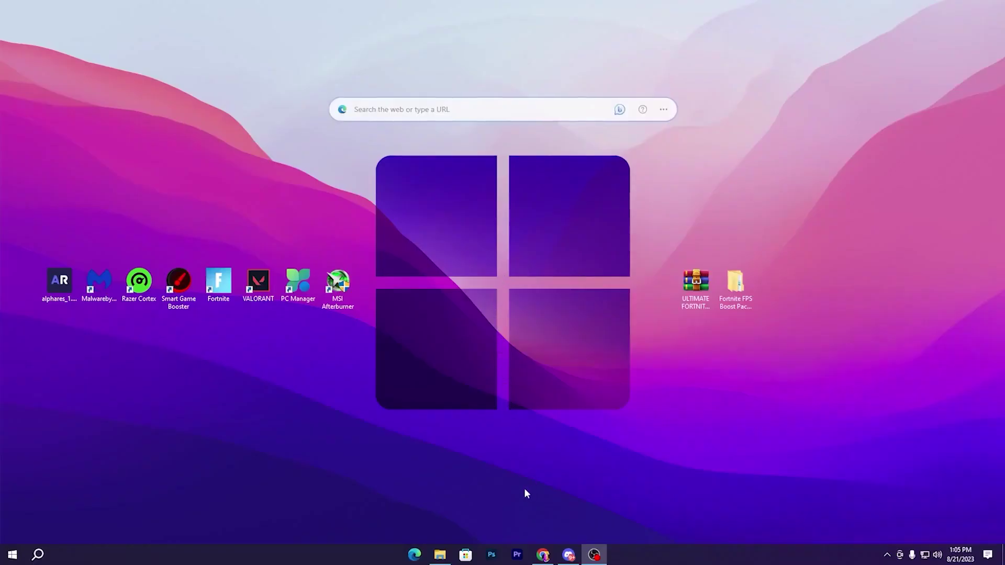
- Copy GameUserSettings.ini from the 6-Fortnite Config Files High End PC folder
{"action": "left_click", "coordinate": [440, 555]}
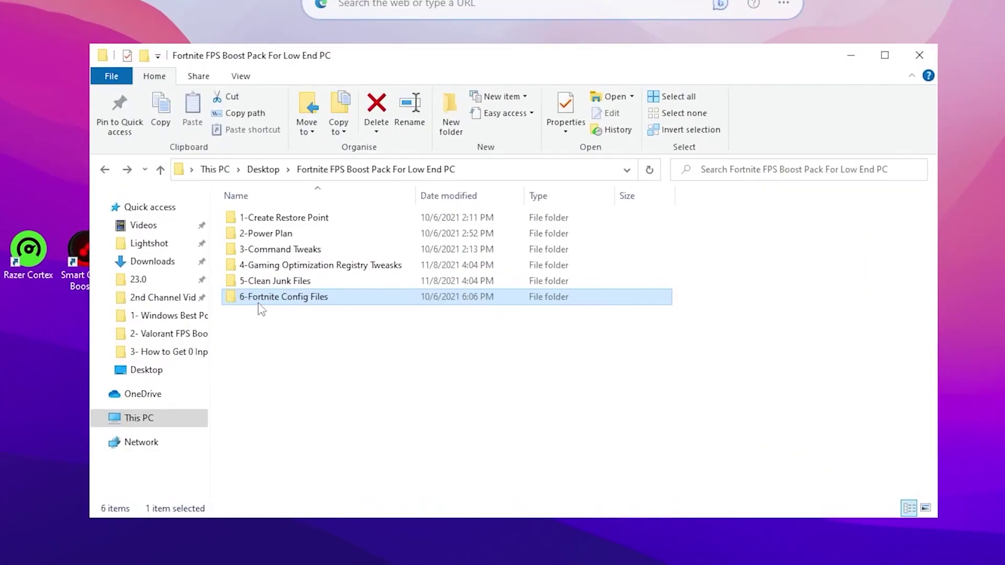
{"action": "double_click", "coordinate": [343, 303]}
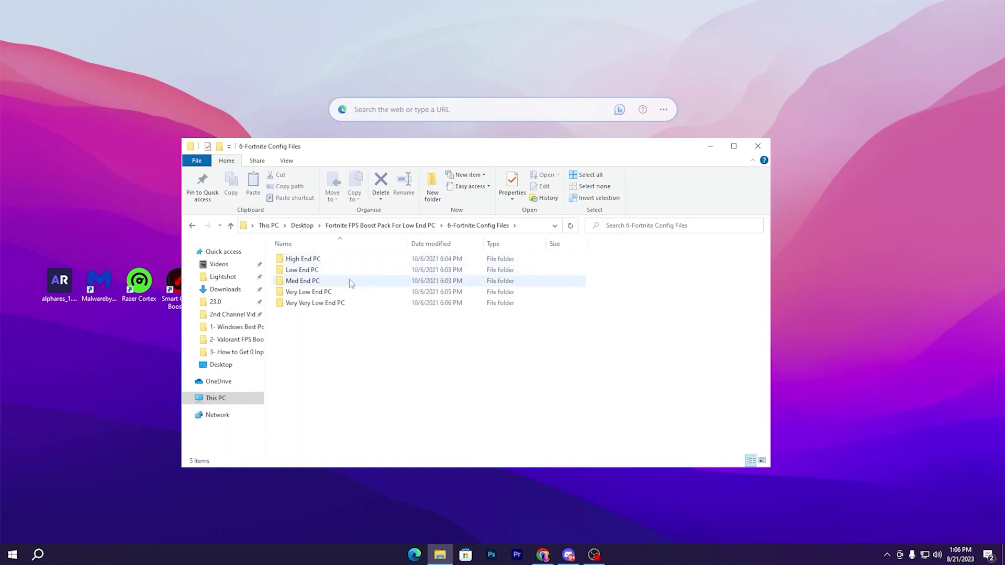
{"action": "double_click", "coordinate": [320, 262]}
{"action": "left_click", "coordinate": [320, 264]}
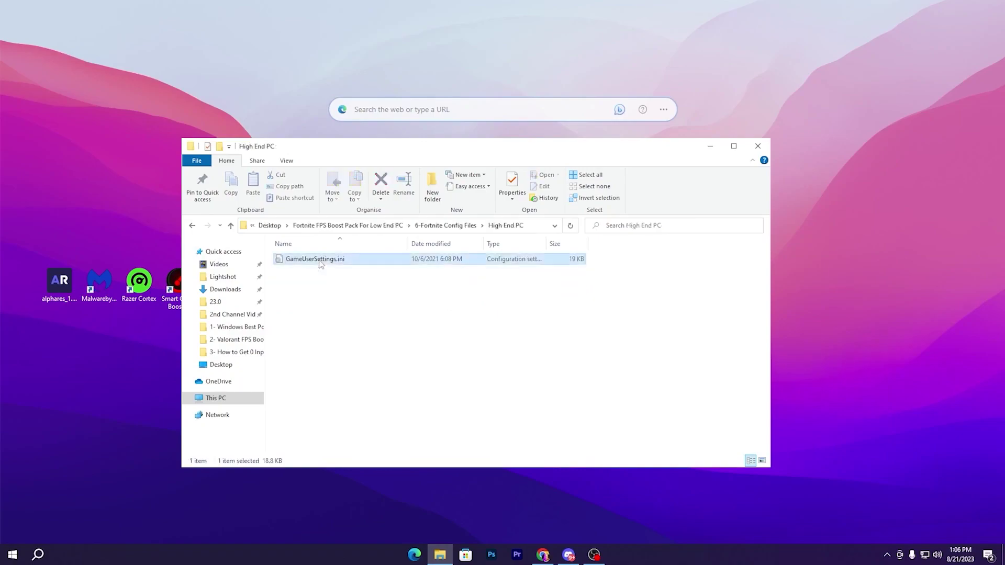
{"action": "right_click", "coordinate": [319, 257]}
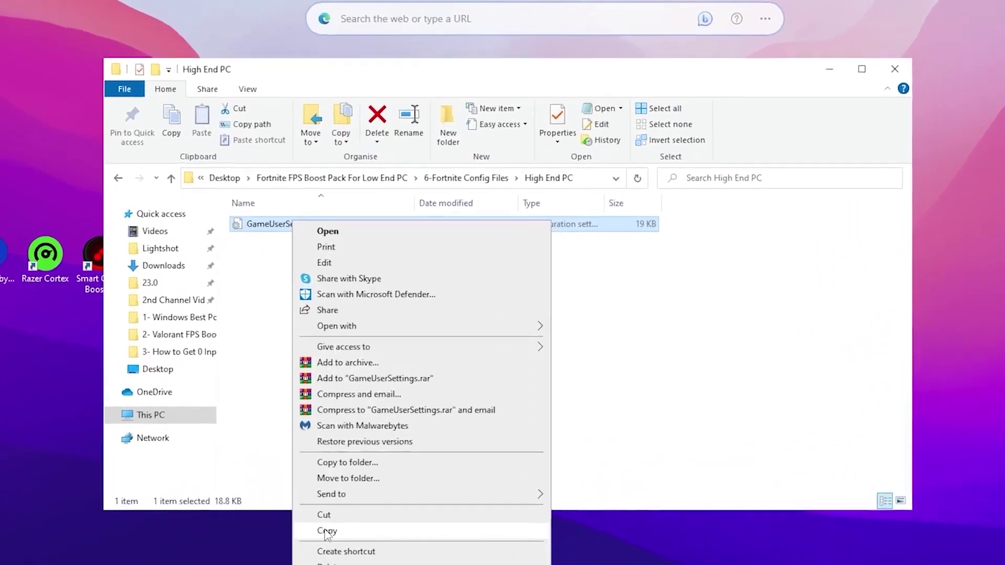
{"action": "left_click", "coordinate": [344, 482]}
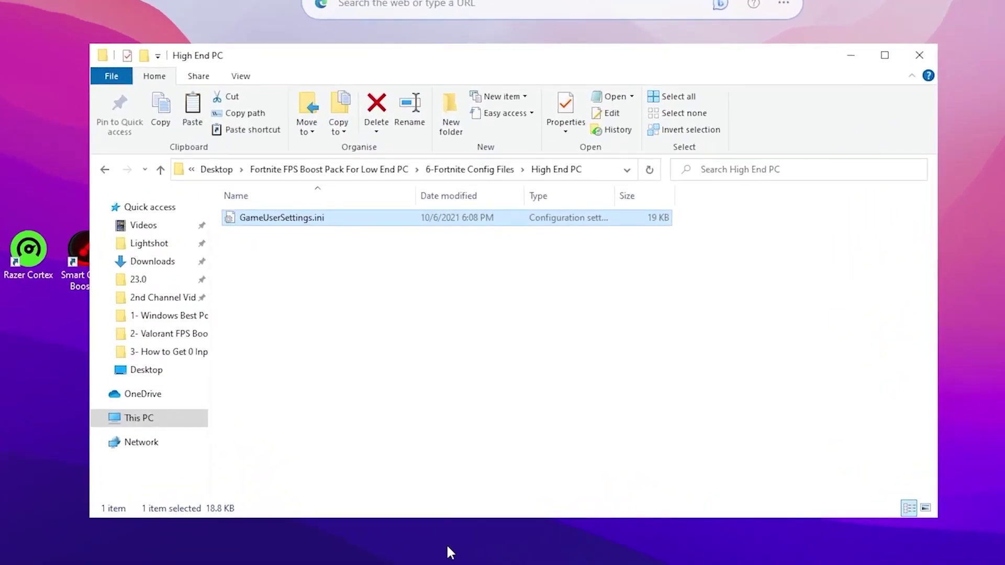
- Navigate to %localappdata%\FortniteGame\Saved\Config\WindowsClient
{"action": "key", "text": "super+r"}
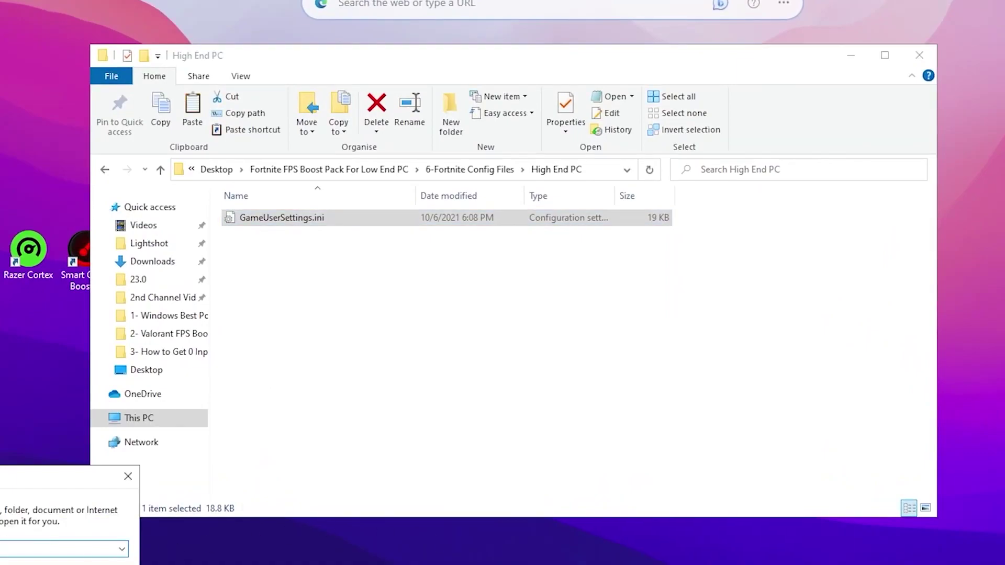
{"action": "left_click_drag", "start_coordinate": [63, 477], "coordinate": [445, 204]}
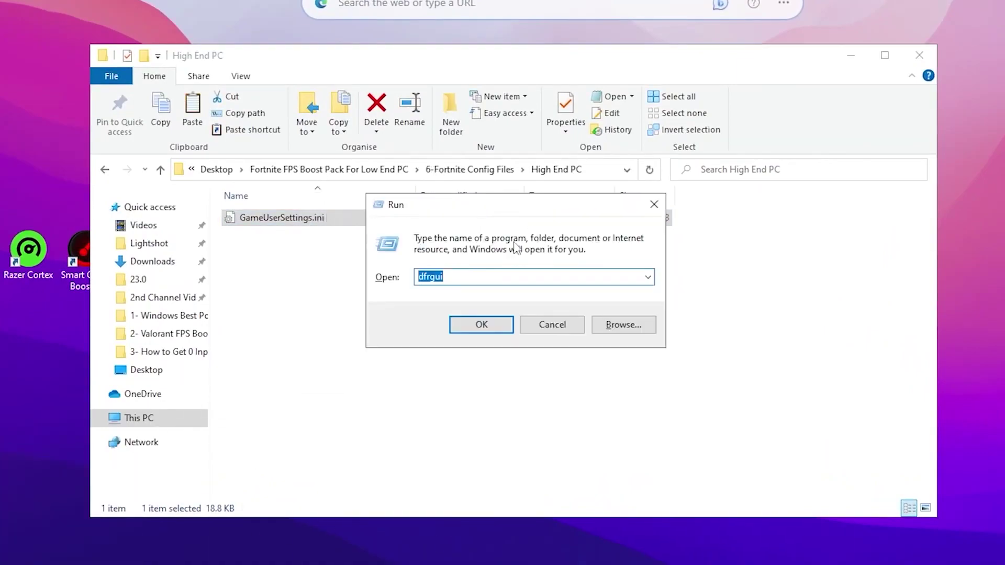
{"action": "type", "text": "%"}
{"action": "key", "text": "Down"}
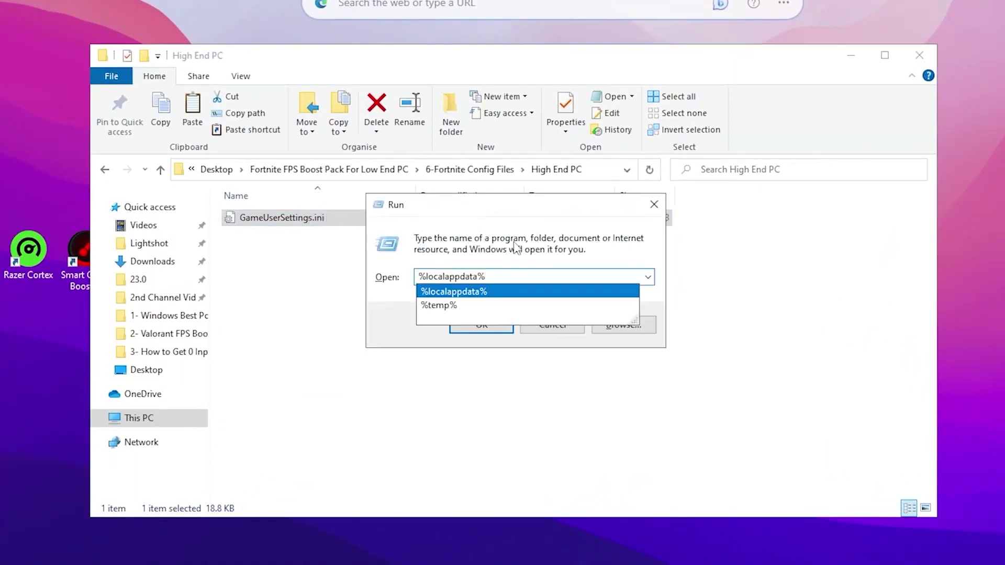
{"action": "key", "text": "Return"}
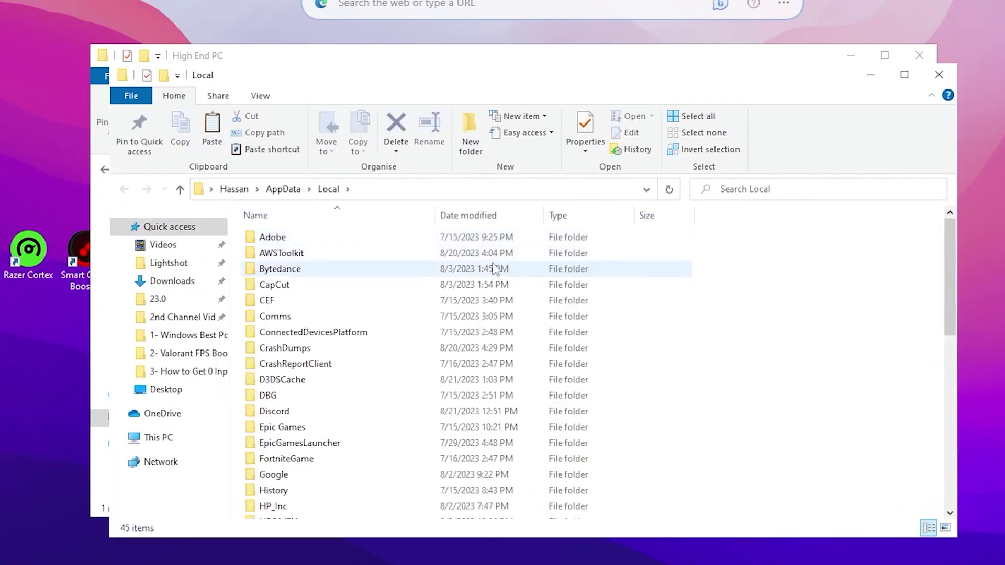
{"action": "scroll", "coordinate": [442, 290], "scroll_direction": "down", "scroll_amount": 1}
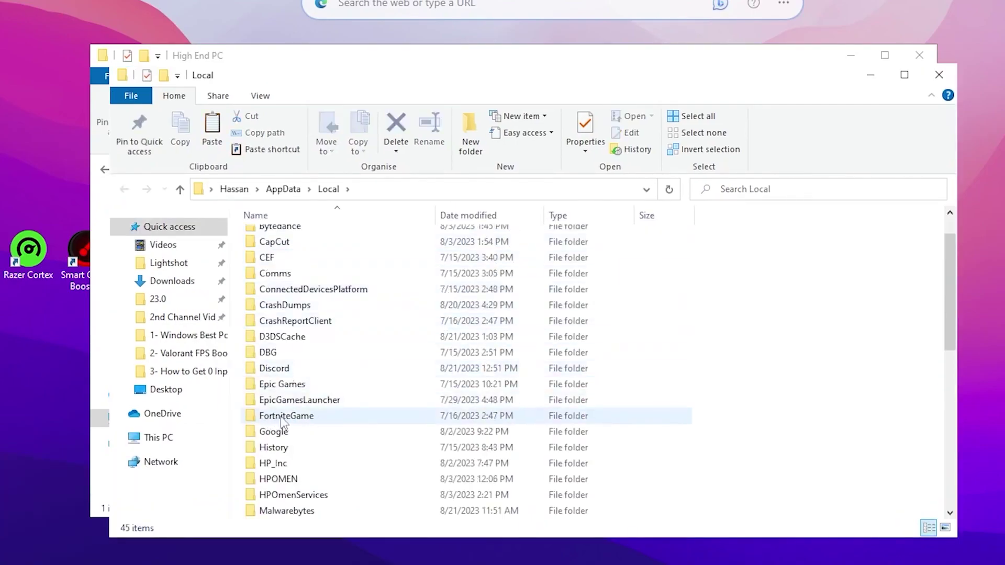
{"action": "double_click", "coordinate": [310, 418]}
{"action": "double_click", "coordinate": [265, 237]}
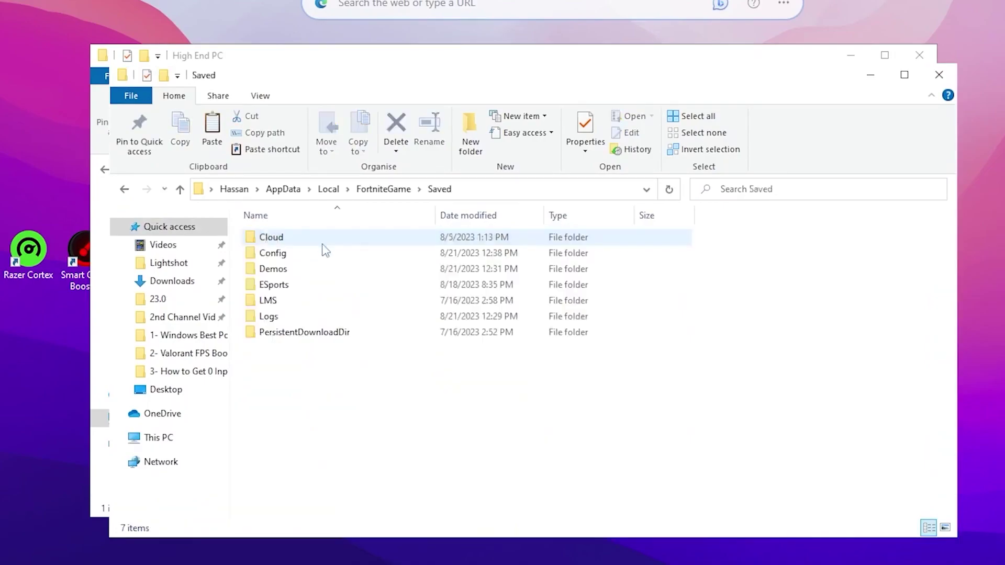
{"action": "double_click", "coordinate": [315, 254]}
{"action": "double_click", "coordinate": [290, 253]}
- Paste GameUserSettings.ini, replacing the existing file, and close both Explorer windows
{"action": "right_click", "coordinate": [333, 303]}
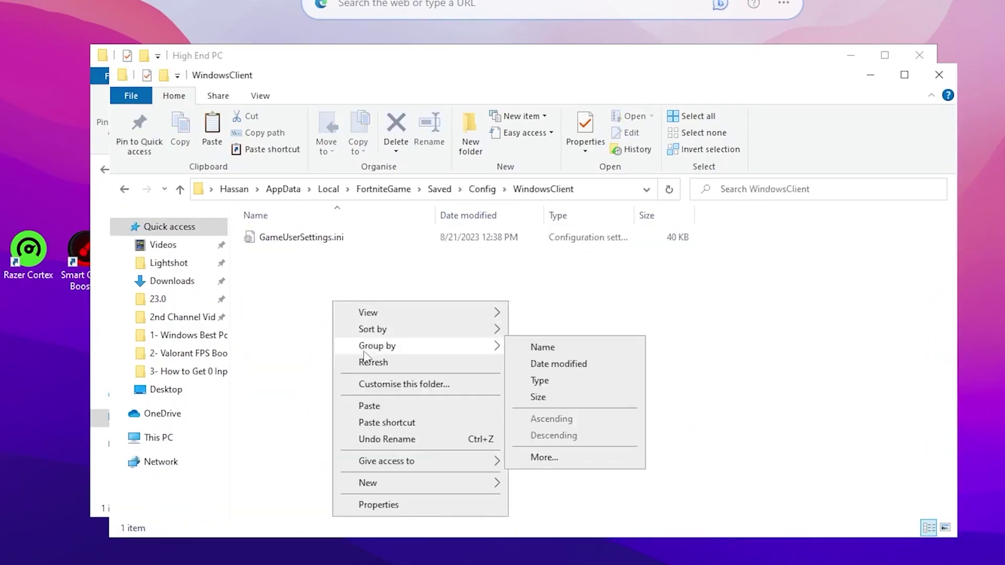
{"action": "left_click", "coordinate": [369, 408]}
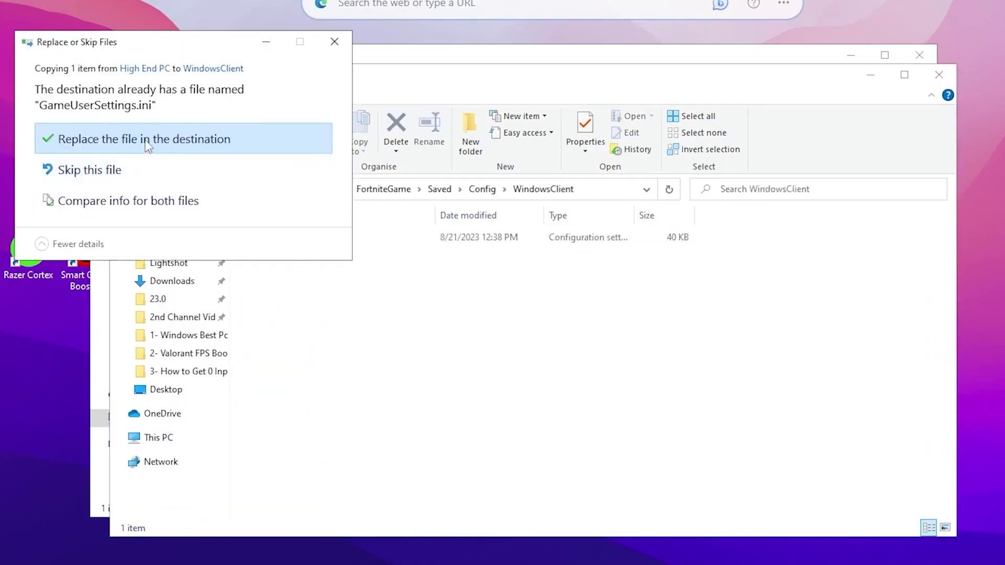
{"action": "left_click", "coordinate": [154, 140]}
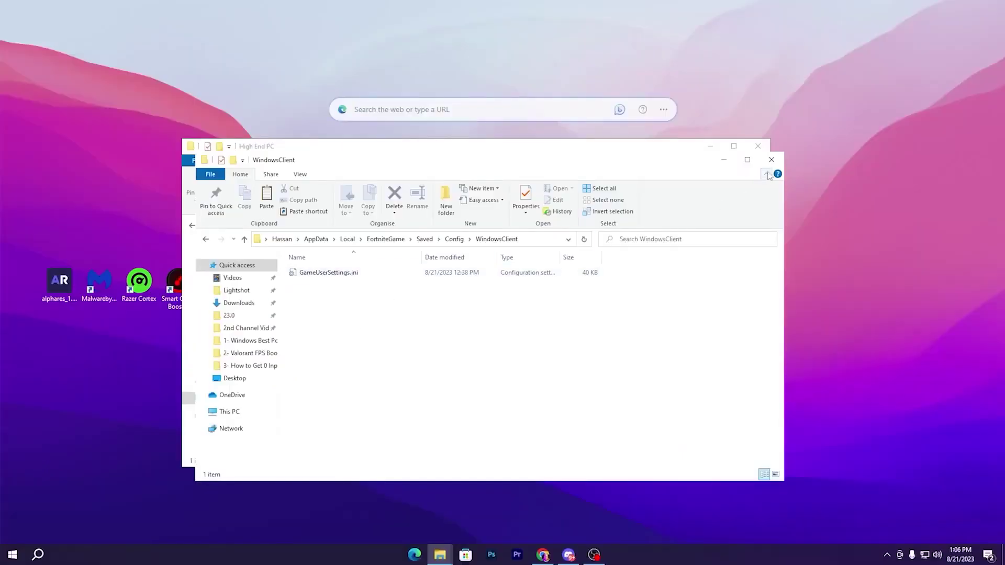
{"action": "left_click", "coordinate": [938, 74]}
{"action": "left_click", "coordinate": [758, 146]}
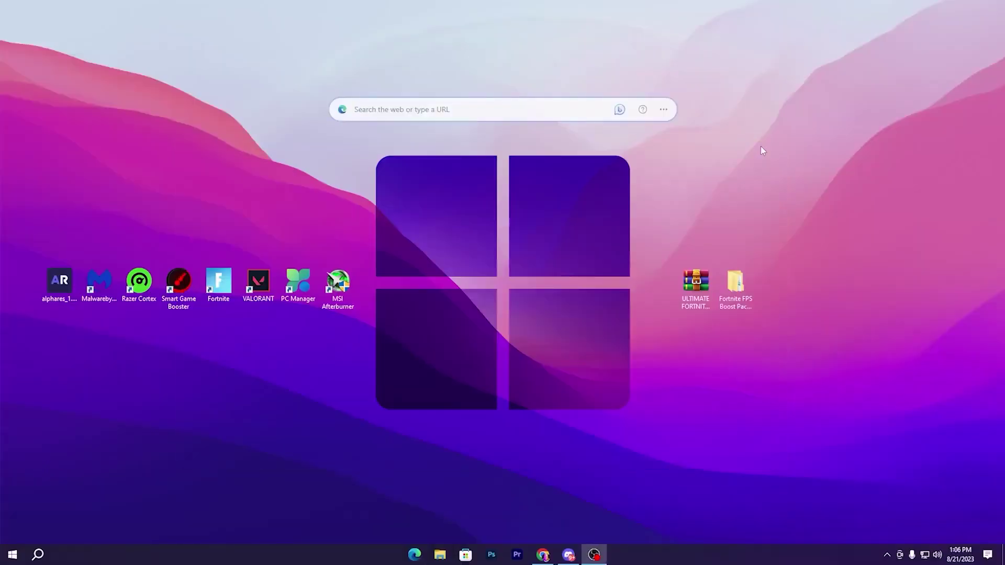
- Move the boost-pack icons aside and open Virus & threat protection settings in Windows Security
{"action": "left_click_drag", "start_coordinate": [757, 267], "coordinate": [0, 126]}
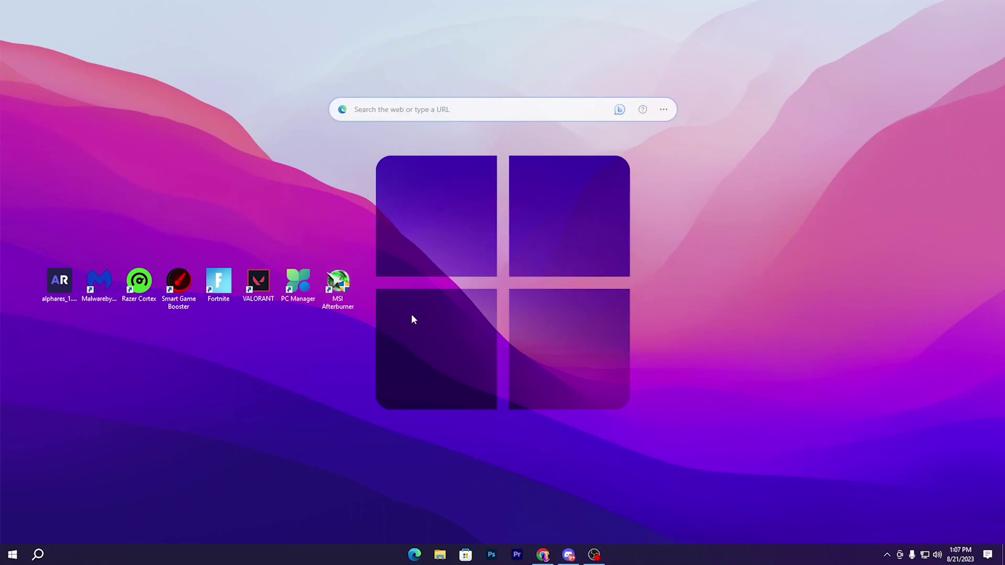
{"action": "left_click", "coordinate": [12, 554]}
{"action": "left_click", "coordinate": [11, 507]}
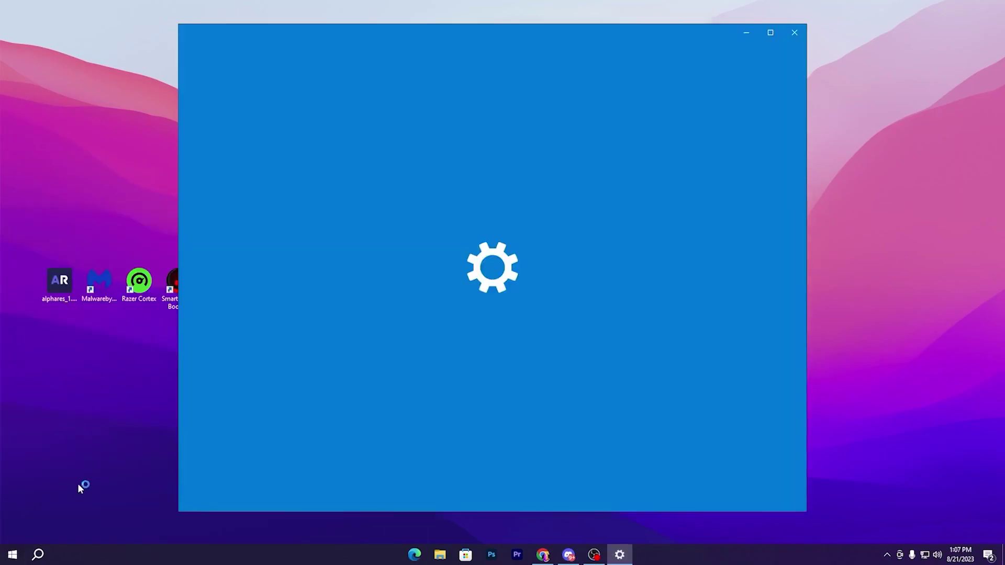
{"action": "left_click", "coordinate": [273, 375]}
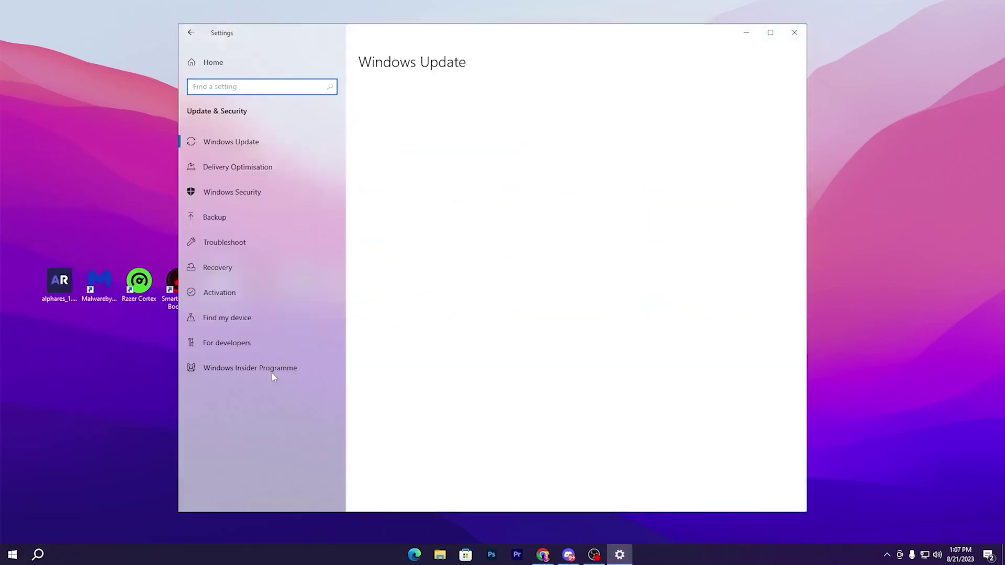
{"action": "left_click", "coordinate": [253, 192]}
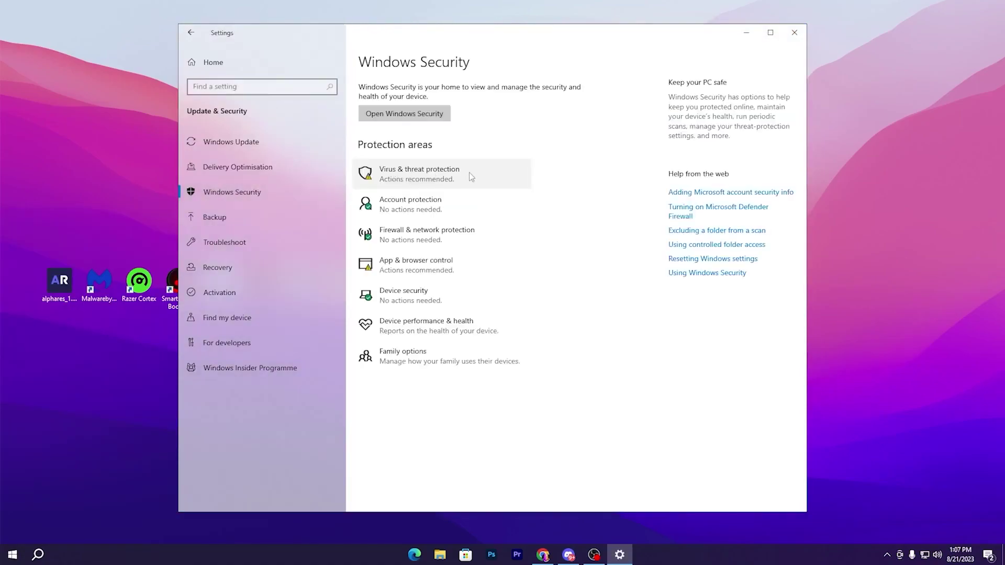
{"action": "left_click", "coordinate": [469, 177]}
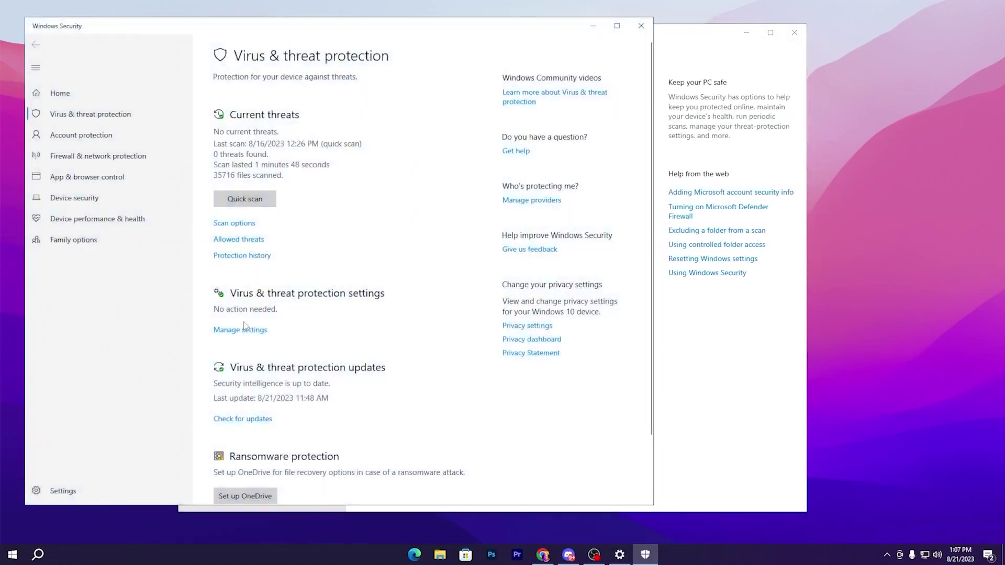
{"action": "left_click", "coordinate": [242, 327]}
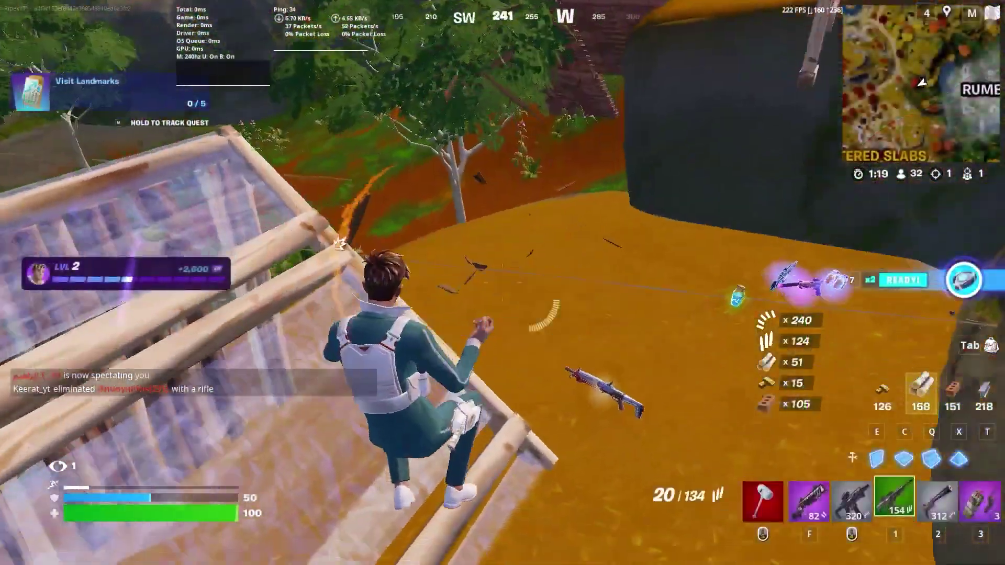
- Build two wood walls, re-equip the Twin Mag Assault Rifle and jump onto the wall
{"action": "key", "text": "1"}
{"action": "key", "text": "q"}
{"action": "left_click", "coordinate": [503, 282]}
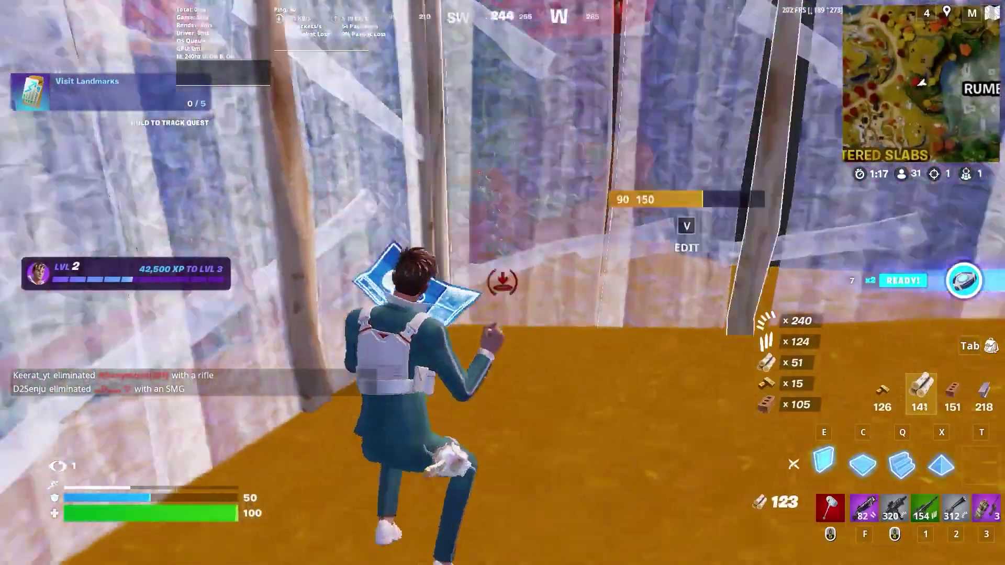
{"action": "left_click", "coordinate": [502, 283]}
{"action": "key", "text": "1"}
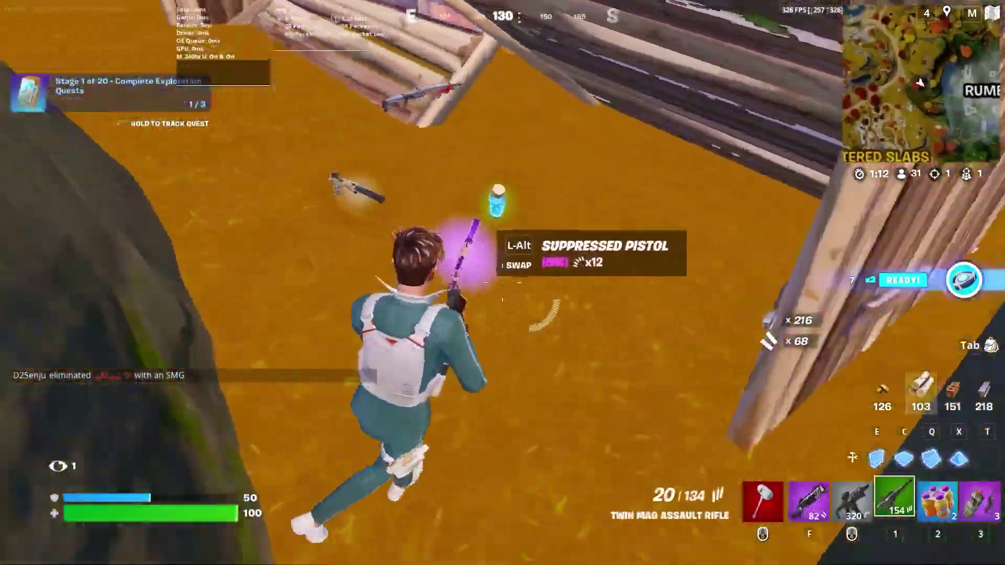
{"action": "key", "text": "space"}
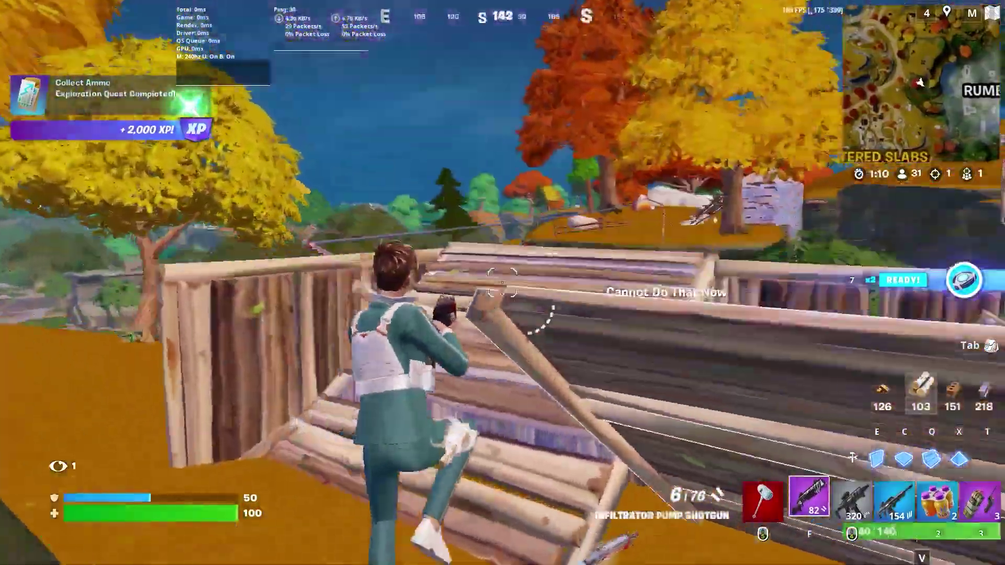
- Aim down sights with the Twin Mag Assault Rifle, eliminate the enemy and reload
{"action": "key", "text": "2"}
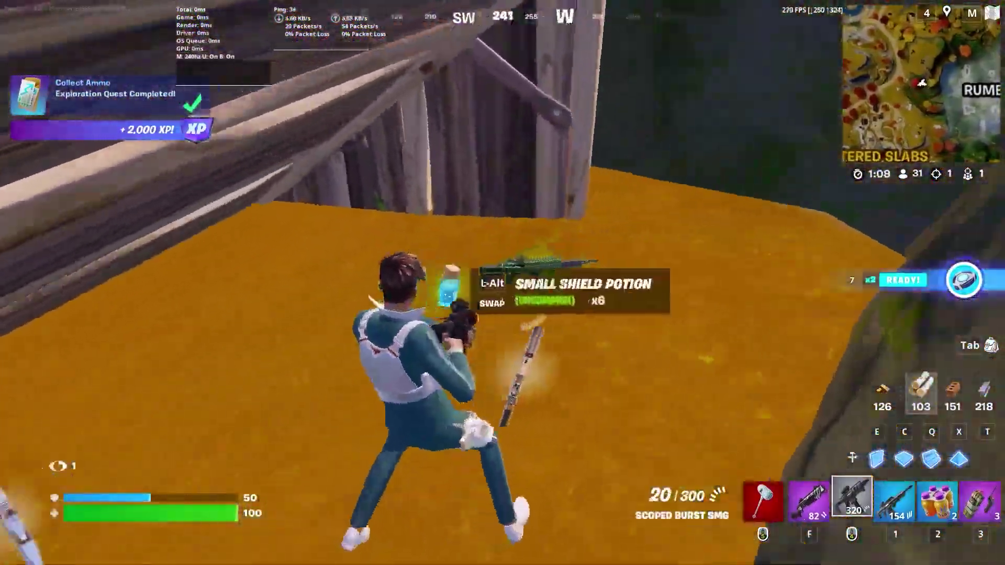
{"action": "key", "text": "1"}
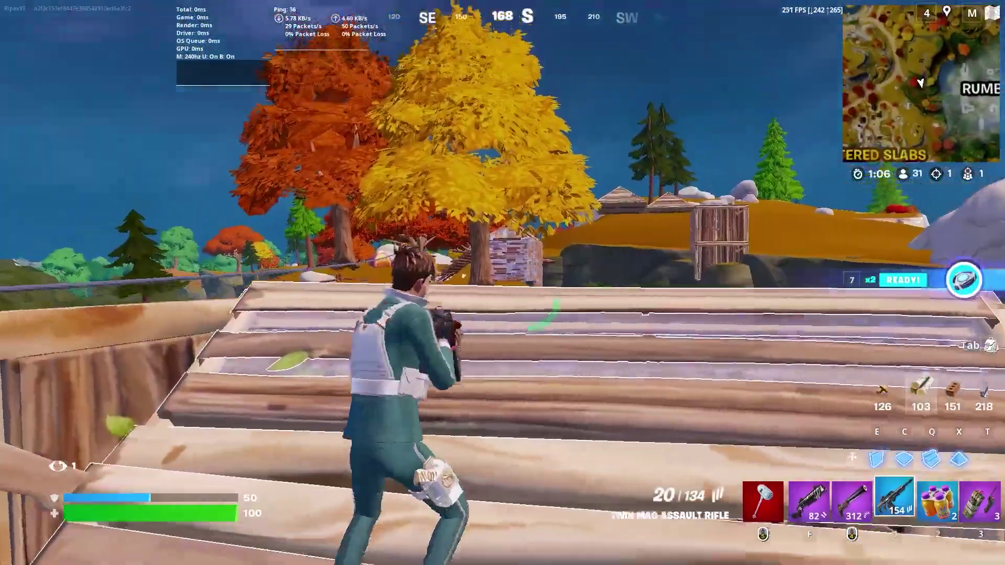
{"action": "right_click", "coordinate": [503, 283]}
{"action": "left_click", "coordinate": [502, 283]}
{"action": "left_click", "coordinate": [502, 283]}
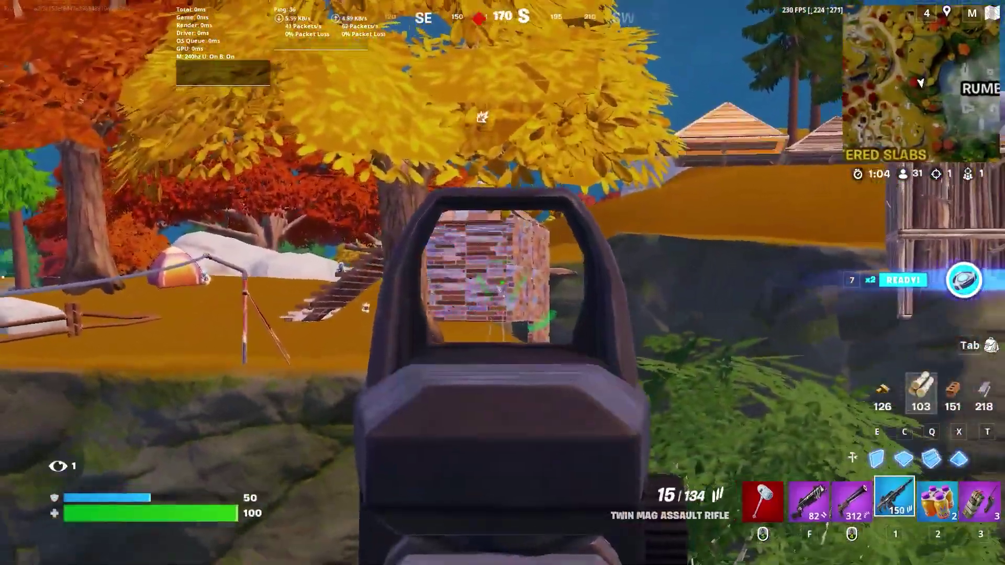
{"action": "left_click", "coordinate": [503, 283]}
{"action": "left_click", "coordinate": [502, 283]}
{"action": "left_click", "coordinate": [503, 282]}
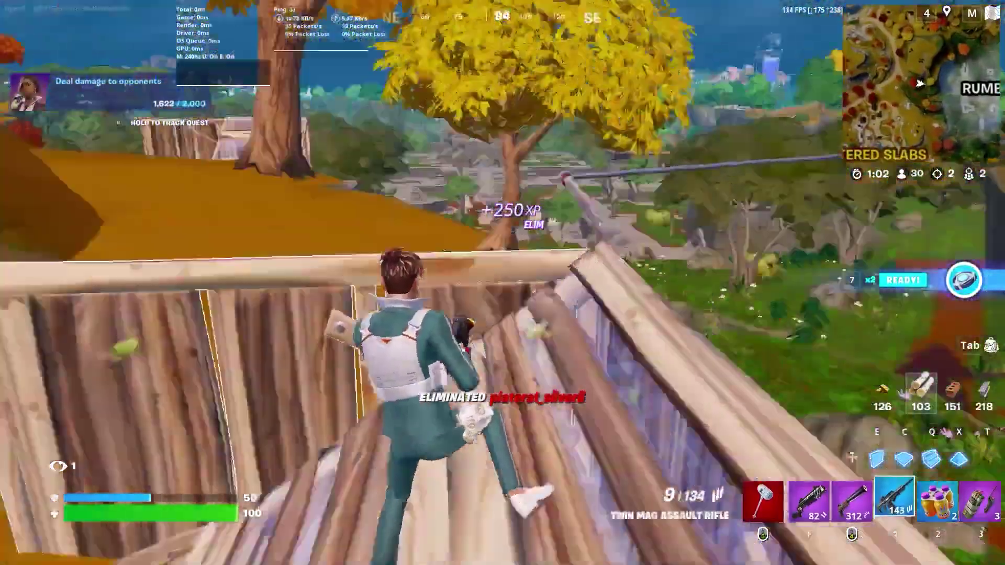
{"action": "key", "text": "r"}
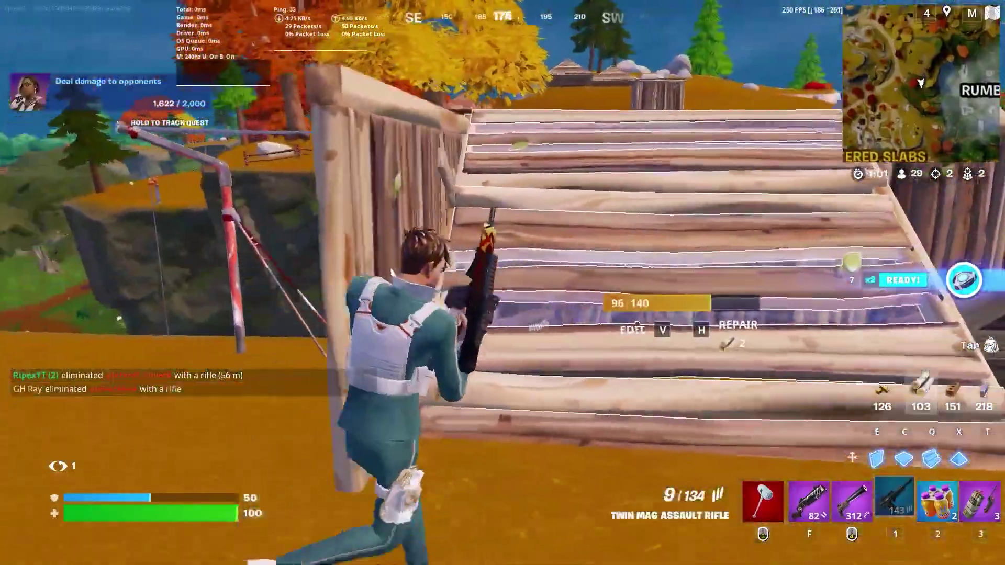